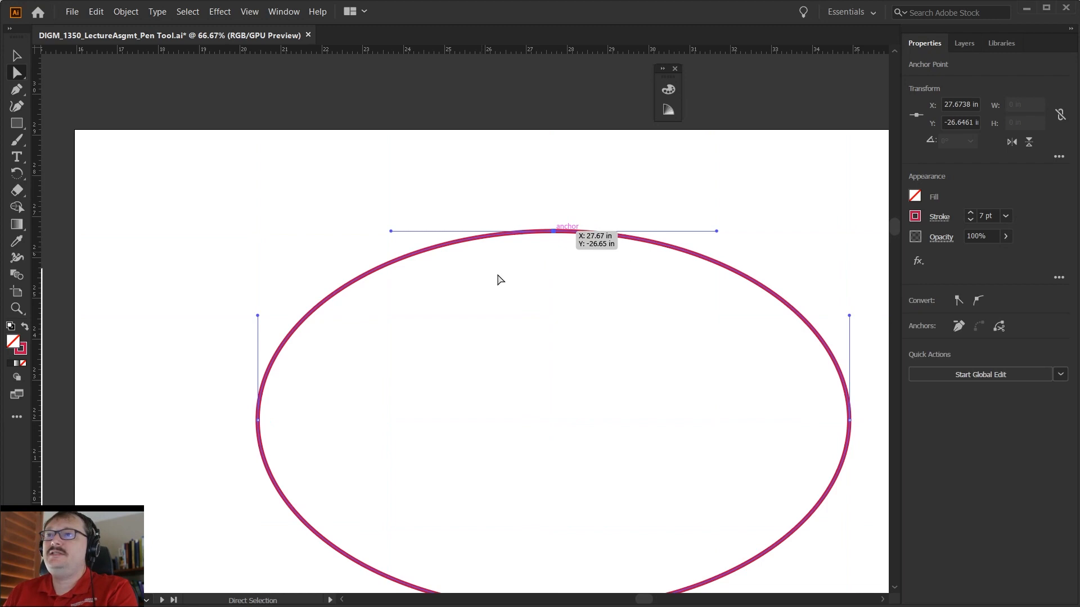
- Reshape the ellipse's upper-right curve by tilting the top anchor's right handle upward and lengthening the right anchor's upper handle
scroll(698, 363, "down", 2)
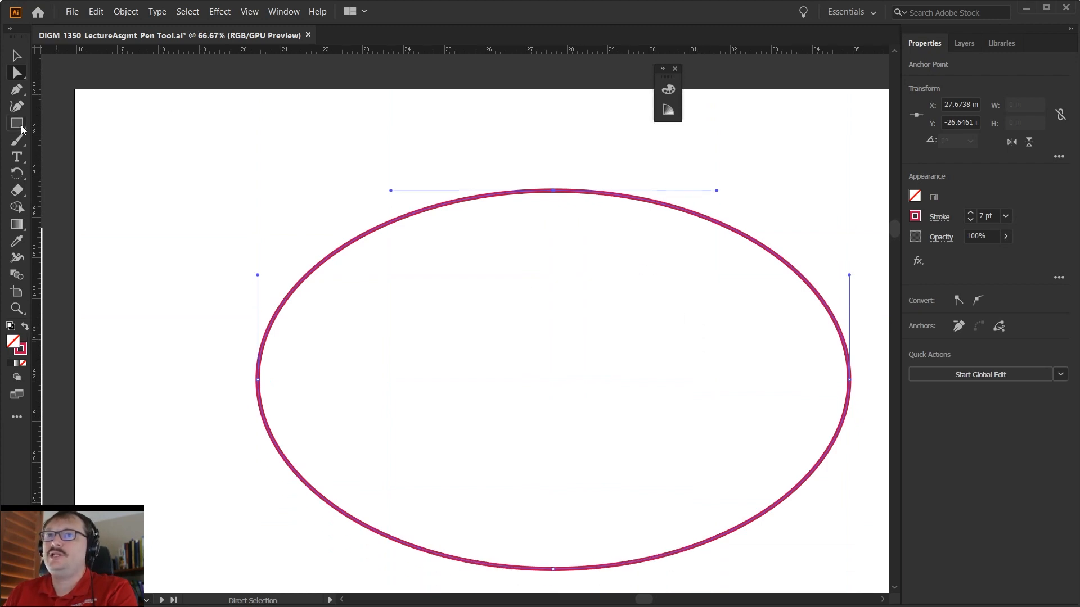
left_click_drag(20, 126, 82, 119)
key("a")
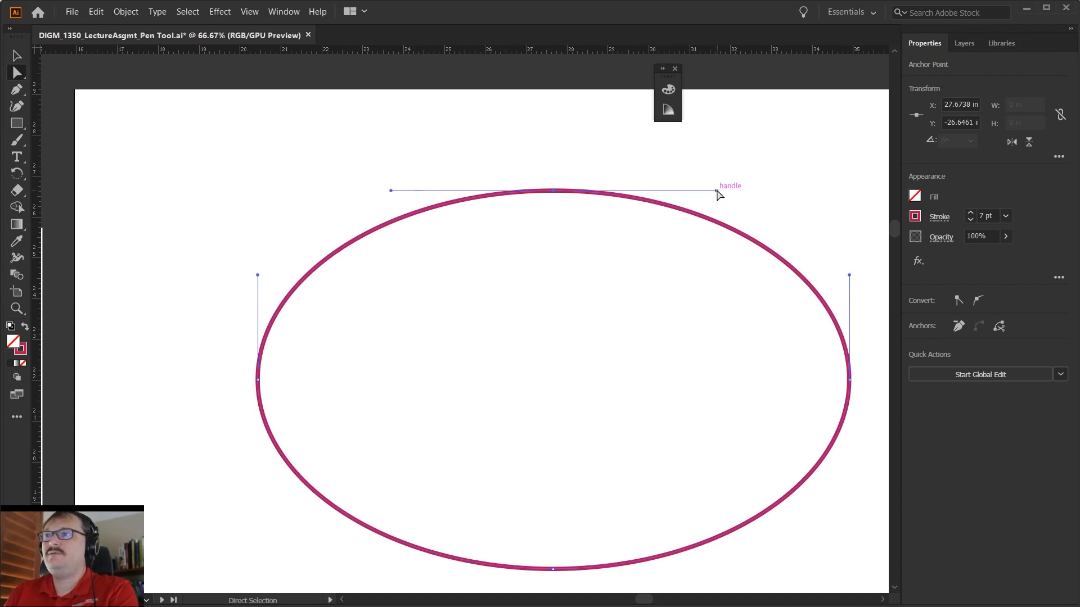
left_click_drag(717, 191, 747, 160)
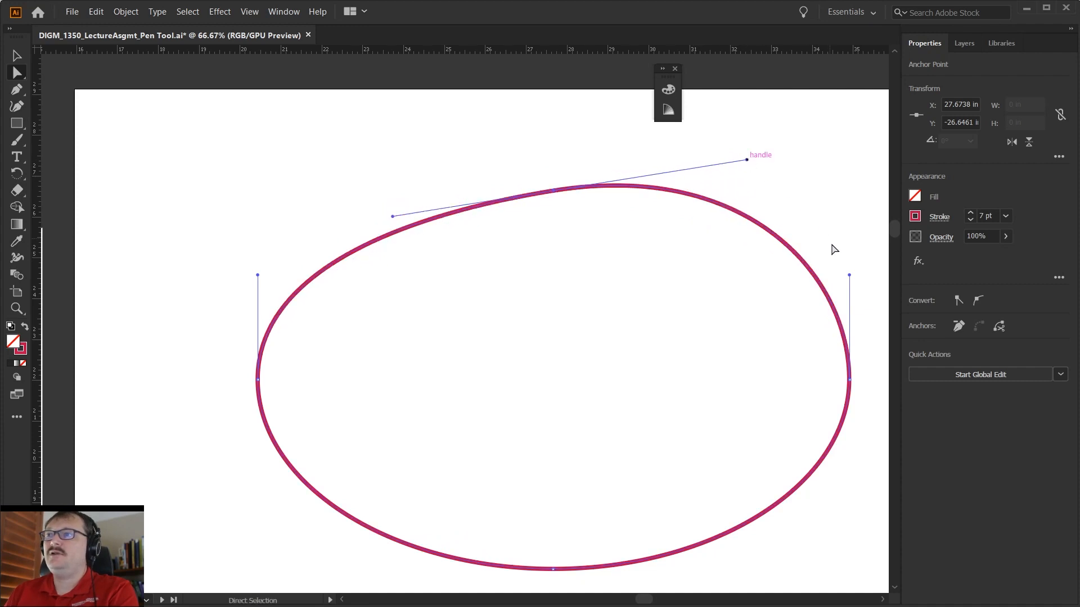
left_click_drag(851, 276, 864, 238)
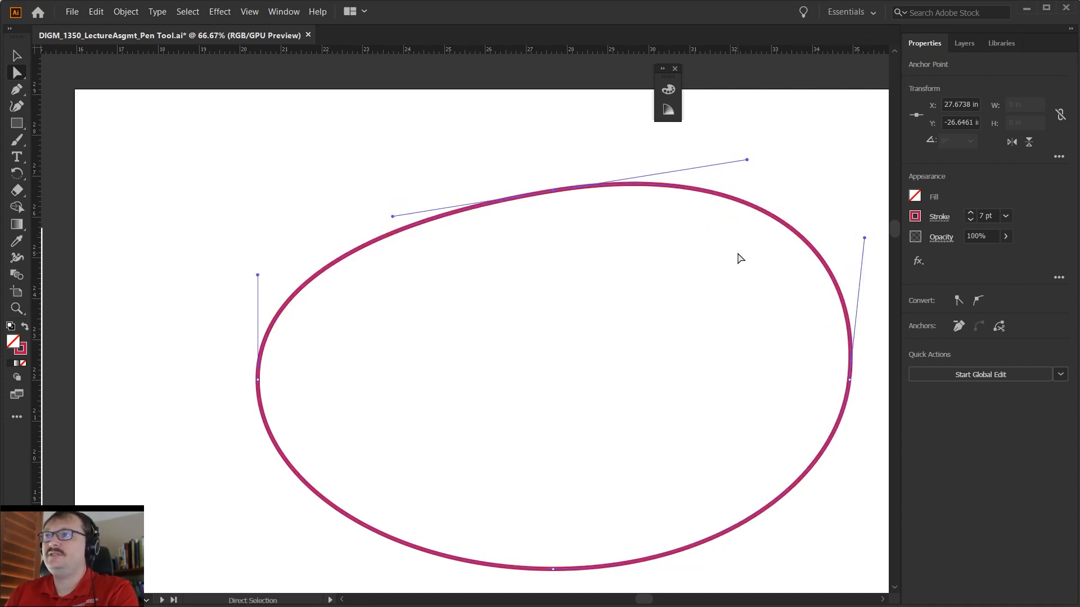
left_click_drag(864, 241, 872, 213)
left_click_drag(747, 160, 698, 149)
mouse_move(872, 213)
left_mouse_down()
mouse_move(826, 227)
mouse_move(868, 224)
left_mouse_up()
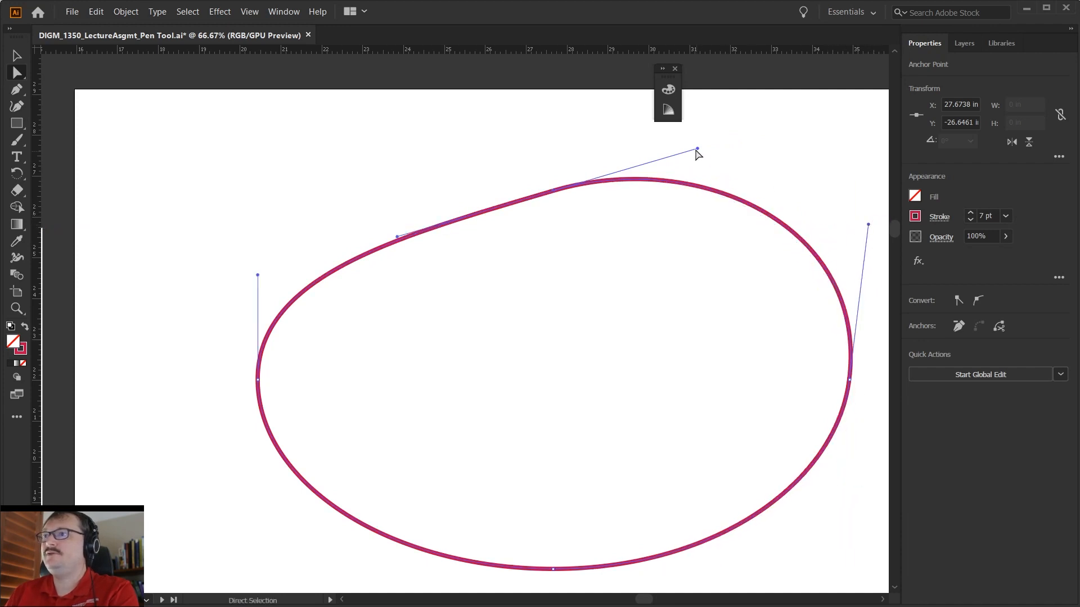
- Reselect the path and extend the top anchor's right handle farther outward to flatten the curve beside it
left_click(726, 142)
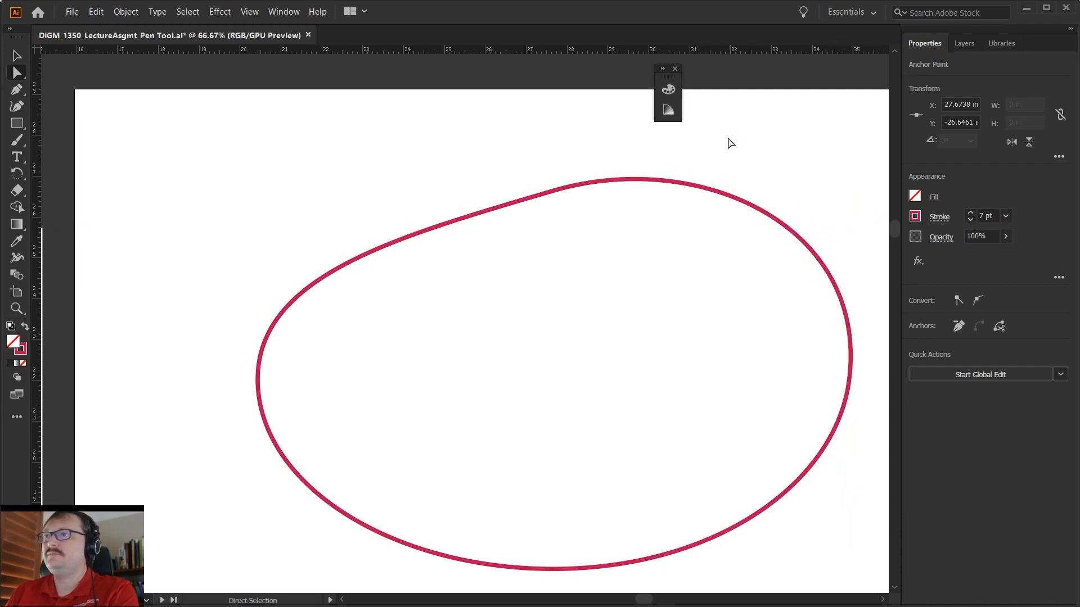
left_click(664, 183)
left_click_drag(697, 150, 773, 147)
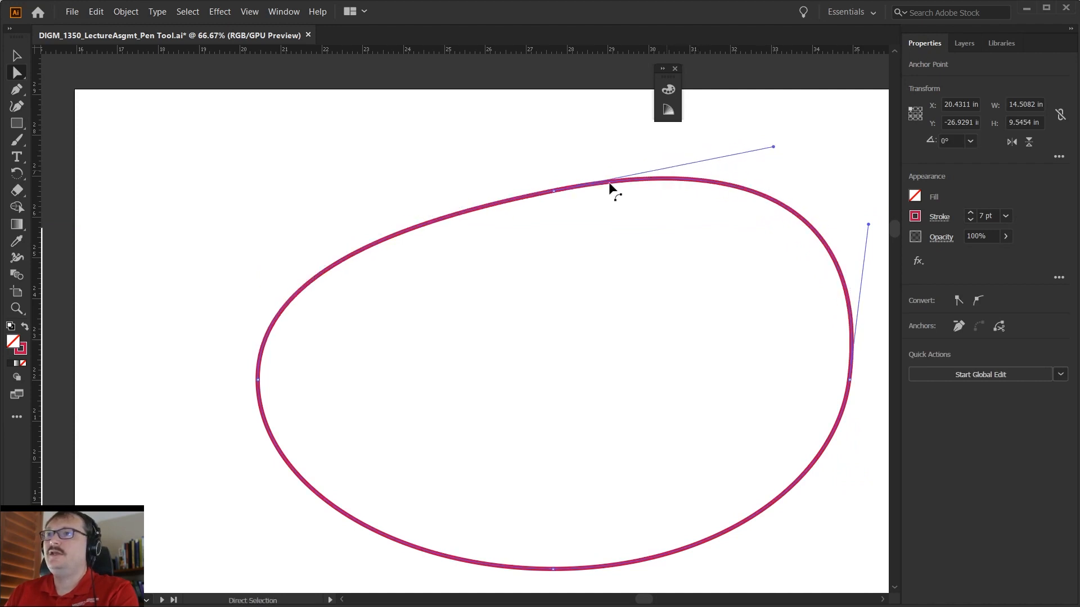
- Rotate the top anchor's left handle up to roughly horizontal and lengthen it outward to round the upper-left curve
left_click(554, 193)
left_click_drag(394, 222, 374, 193)
left_click_drag(561, 199, 466, 195)
left_click(494, 269)
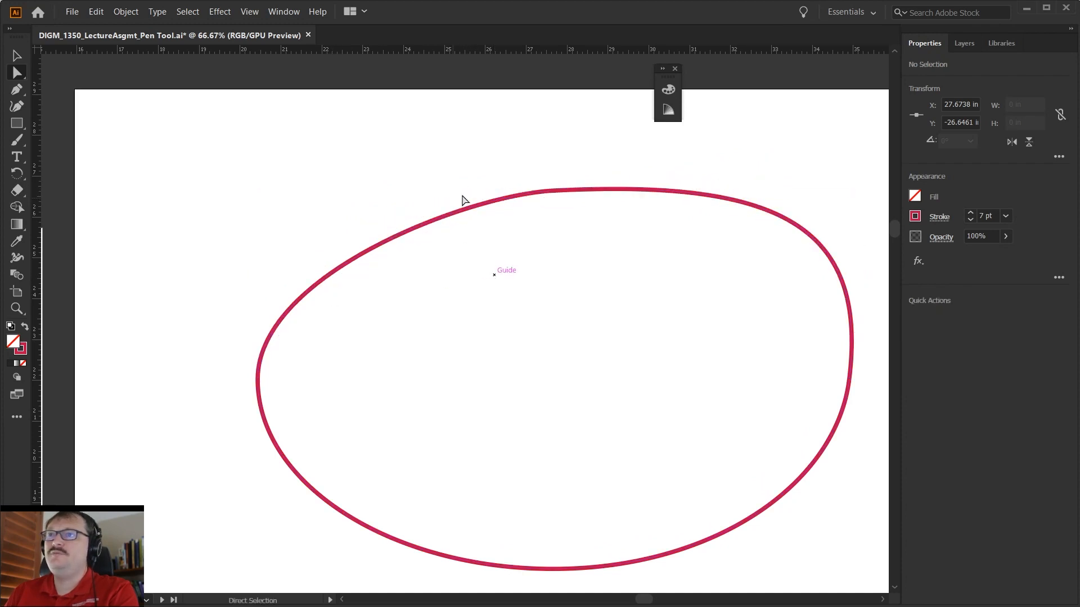
left_click(556, 192)
left_click_drag(466, 195, 401, 191)
left_click(575, 255)
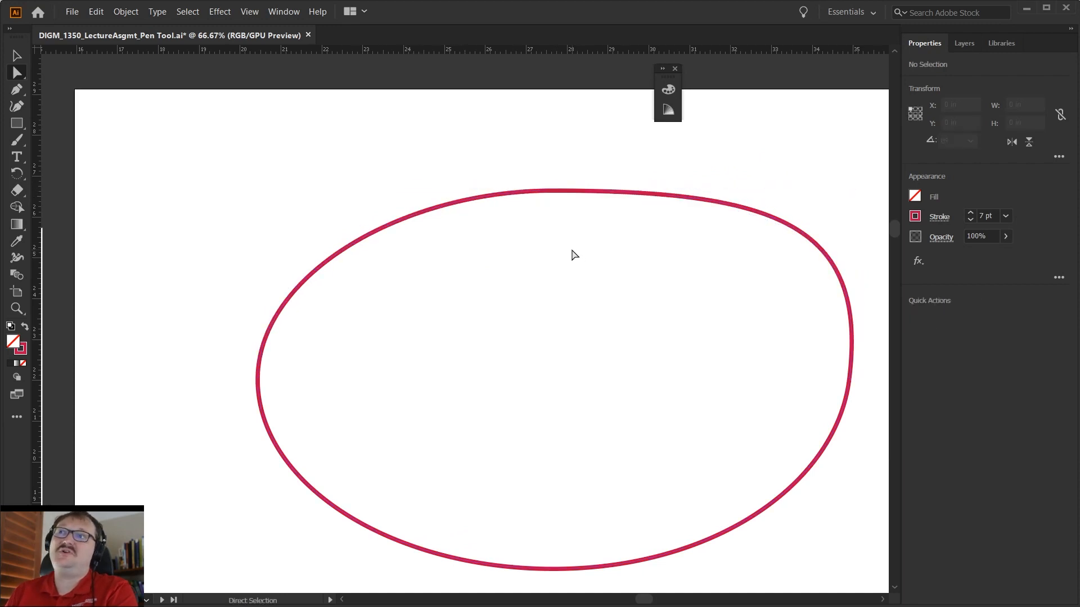
left_click(555, 192)
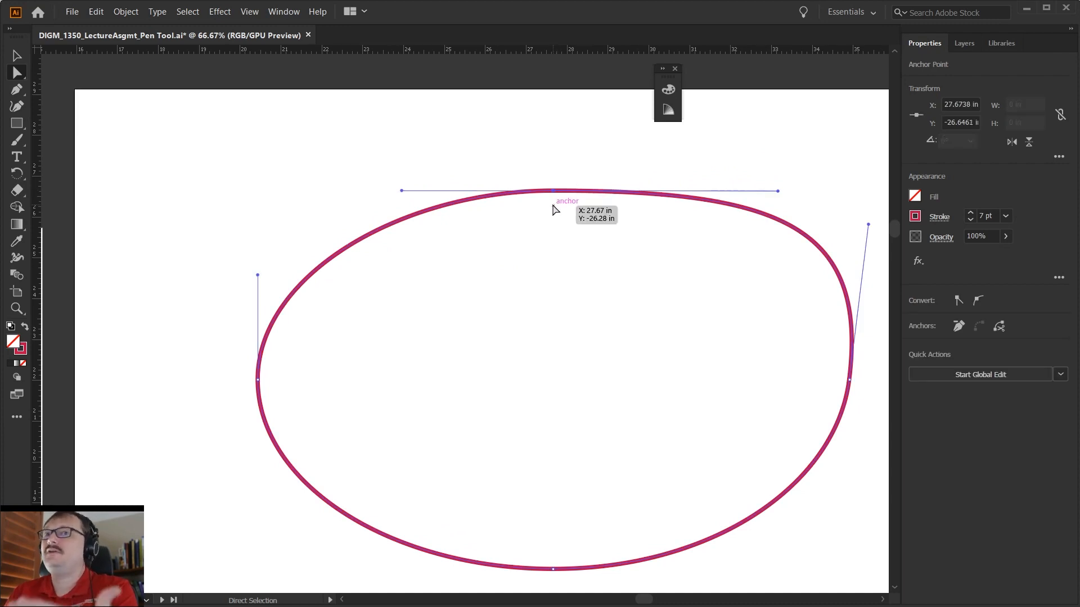
left_click_drag(402, 191, 369, 187)
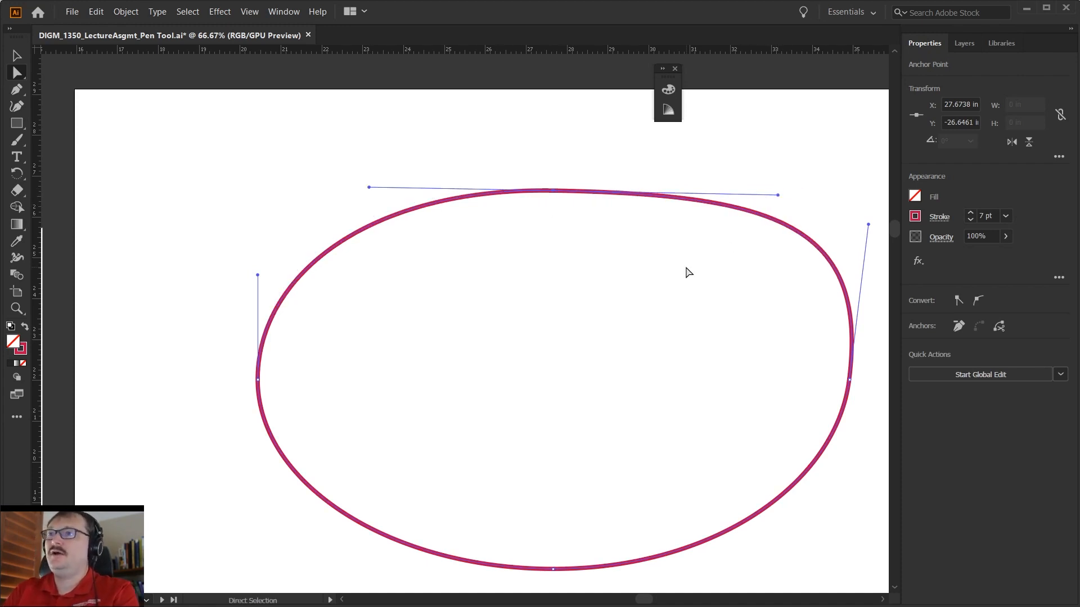
- Delete the entire reshaped ellipse and show the guides on the artboard
key("Delete")
key("Delete")
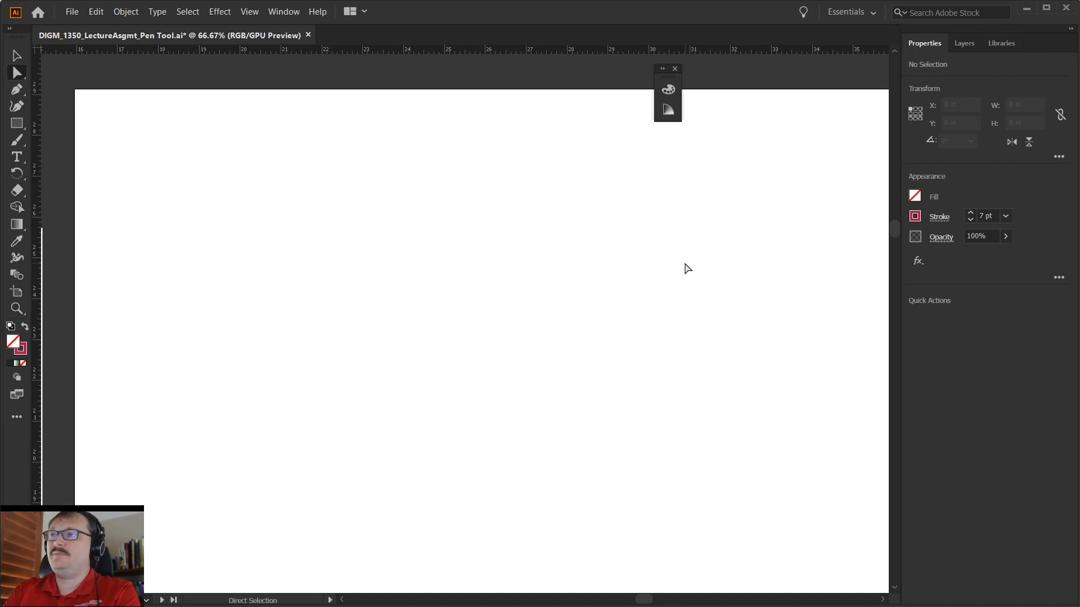
key("ctrl+semicolon")
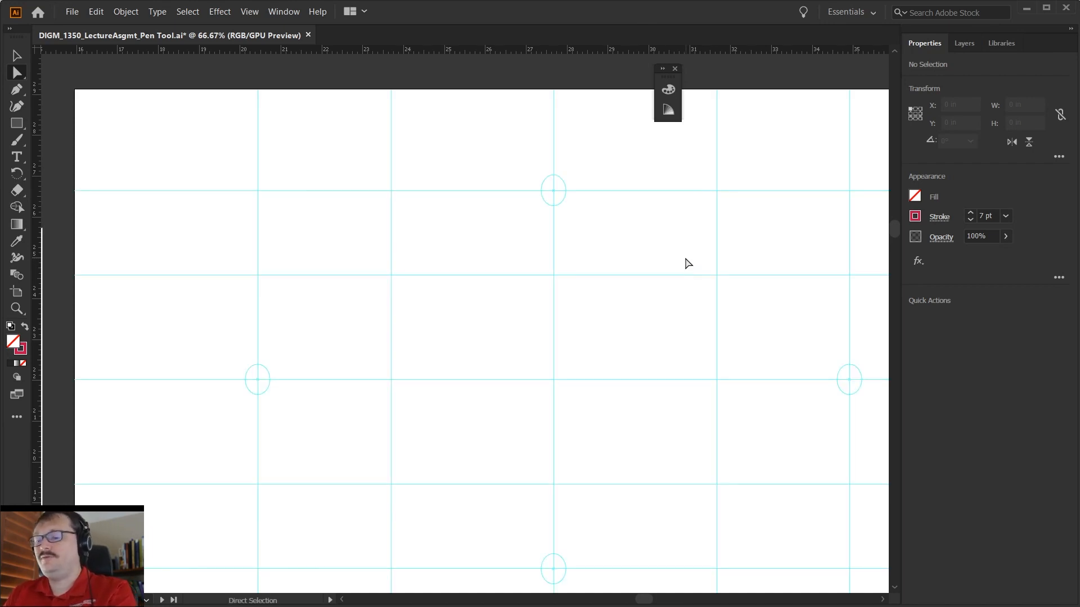
- Hide the guides and draw an open two-anchor arch with the Pen tool, pulling out curve handles at both ends
key("p")
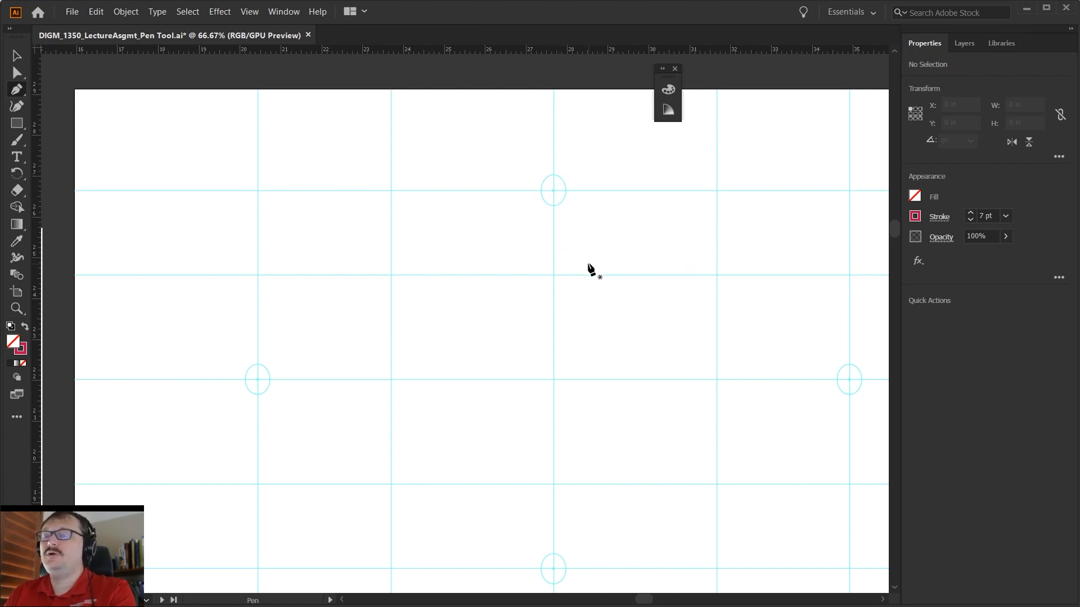
key("ctrl+semicolon")
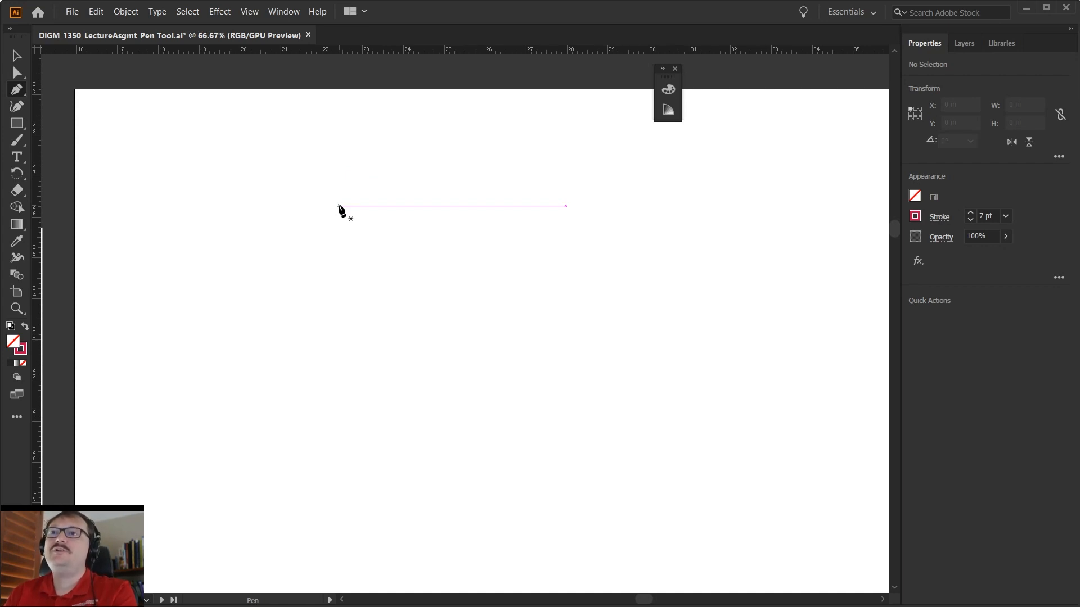
left_click_drag(339, 207, 474, 143)
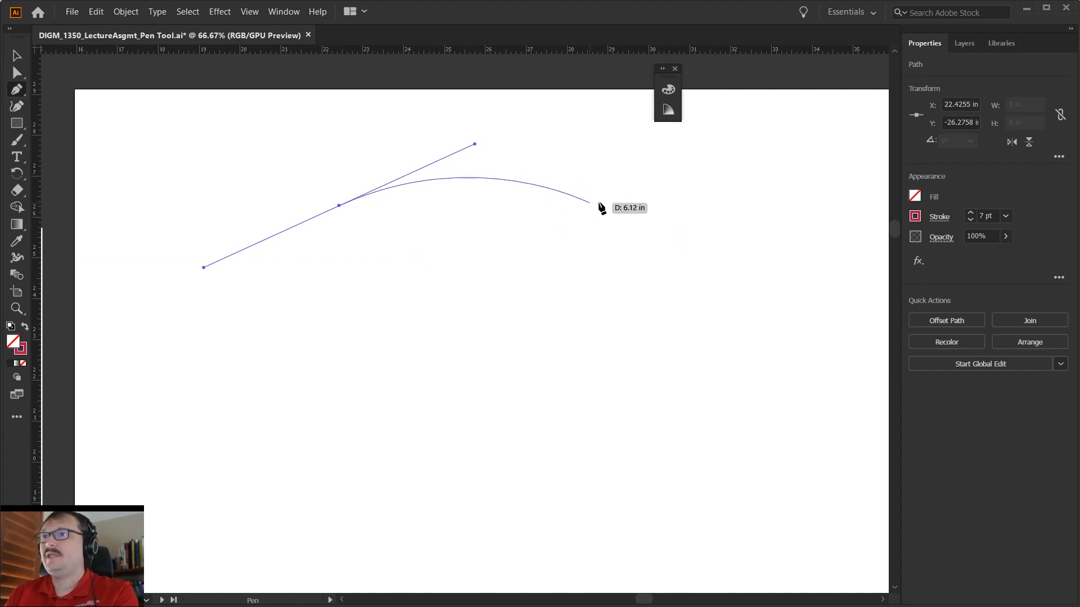
left_click_drag(650, 206, 709, 267)
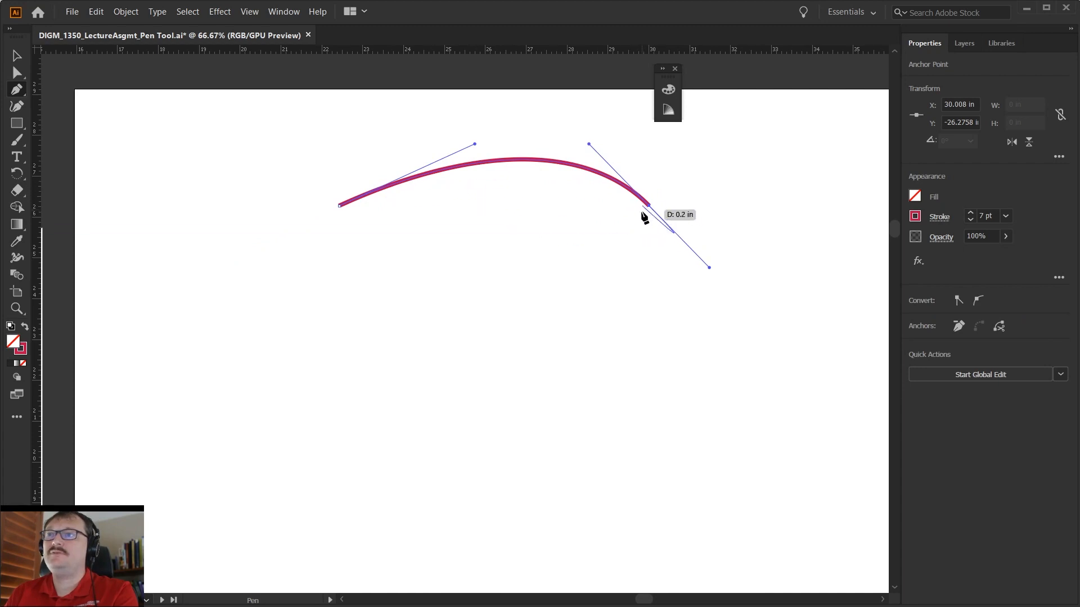
- Adjust both direction handles of the arch with Direct Selection to make the curve nearly symmetrical
key("a")
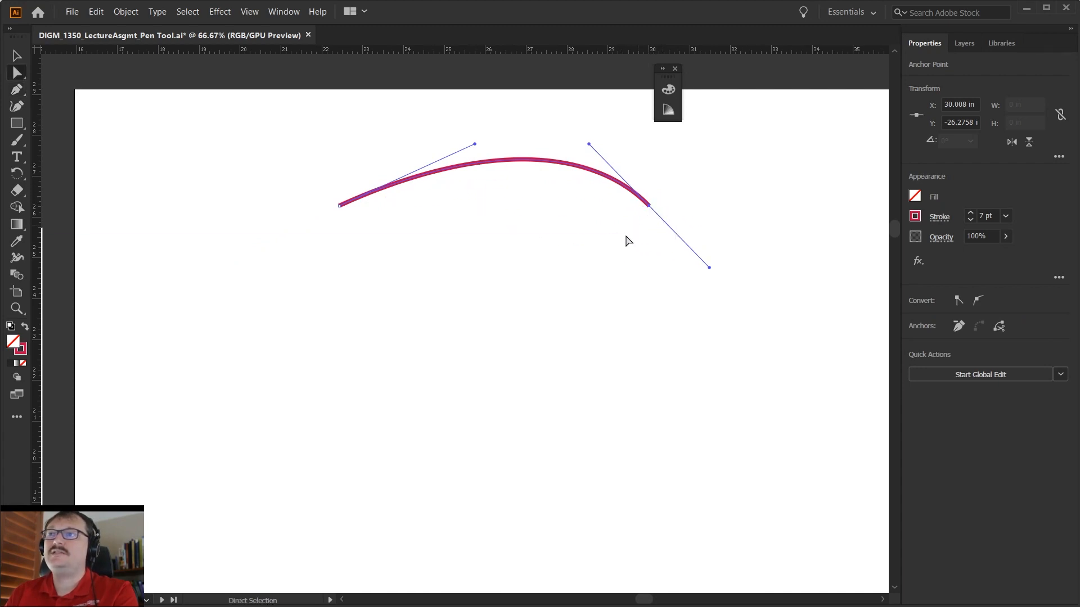
left_click(600, 271)
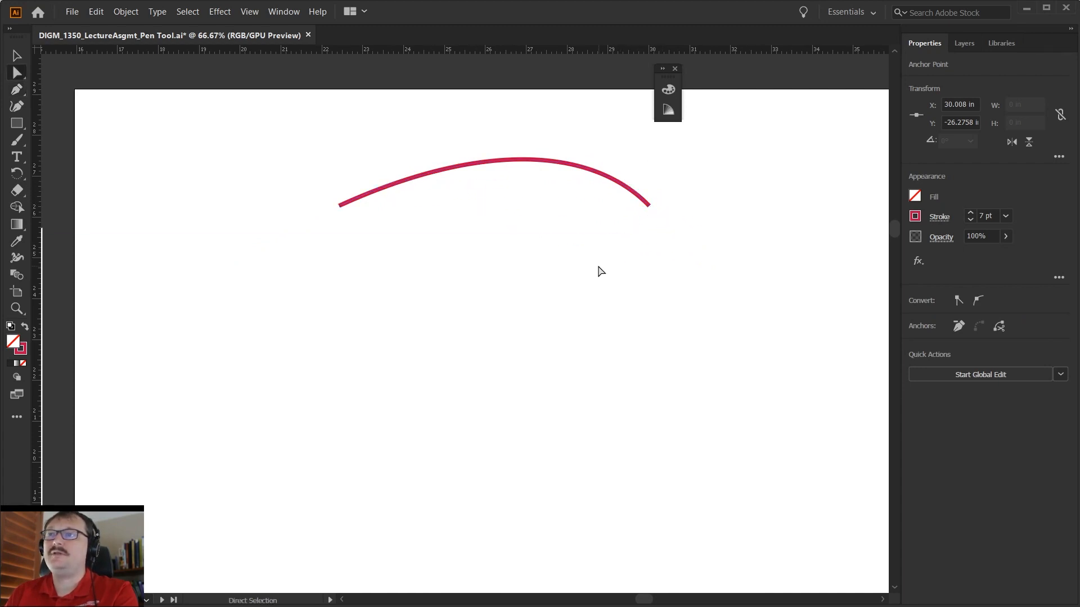
left_click(626, 187)
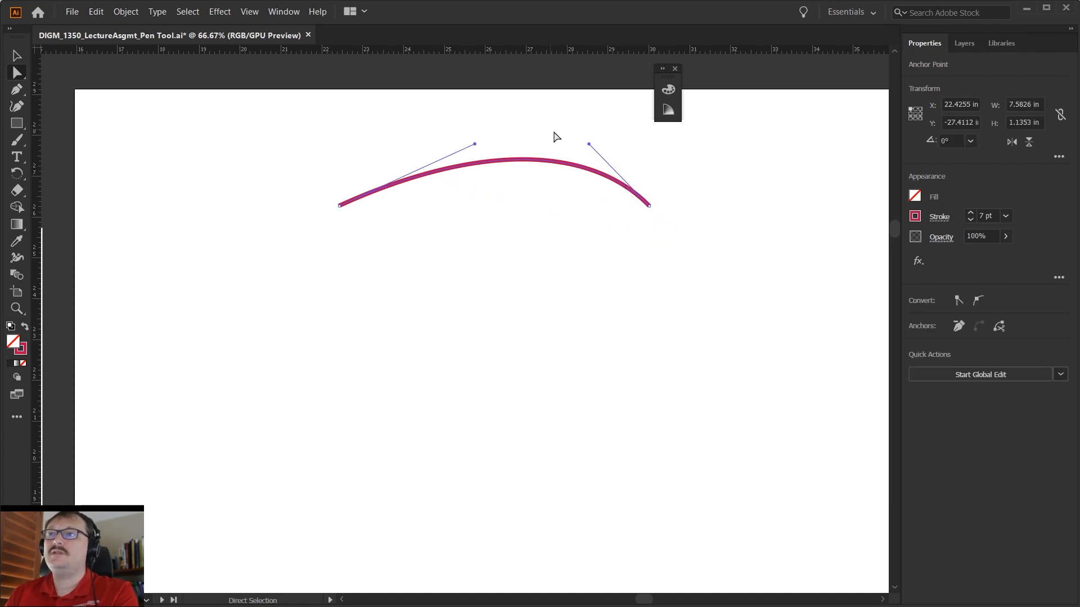
left_click_drag(589, 145, 553, 135)
left_click_drag(477, 147, 434, 135)
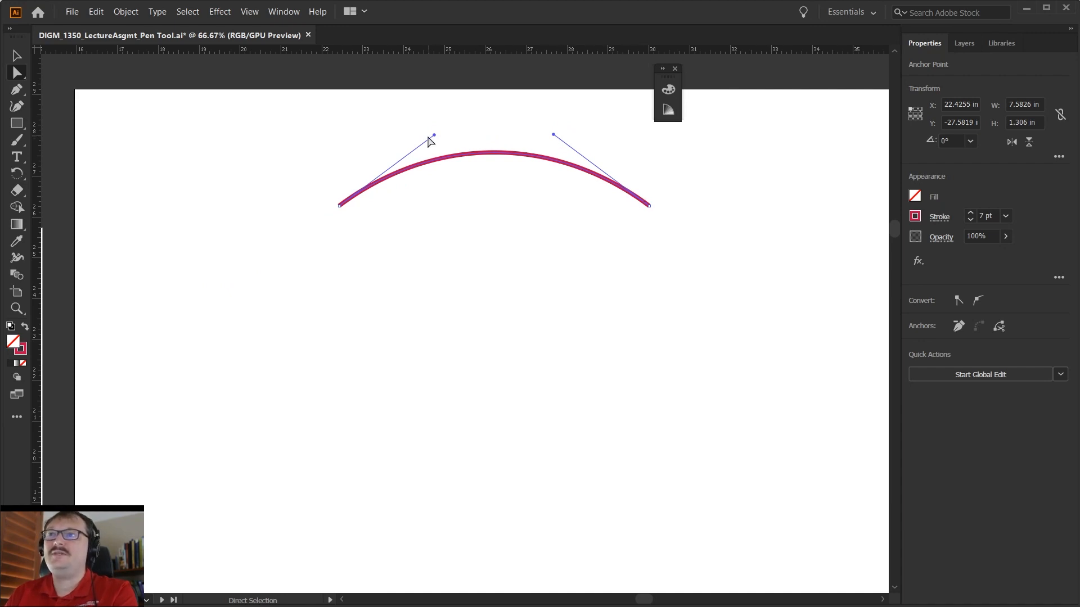
left_click_drag(433, 135, 424, 133)
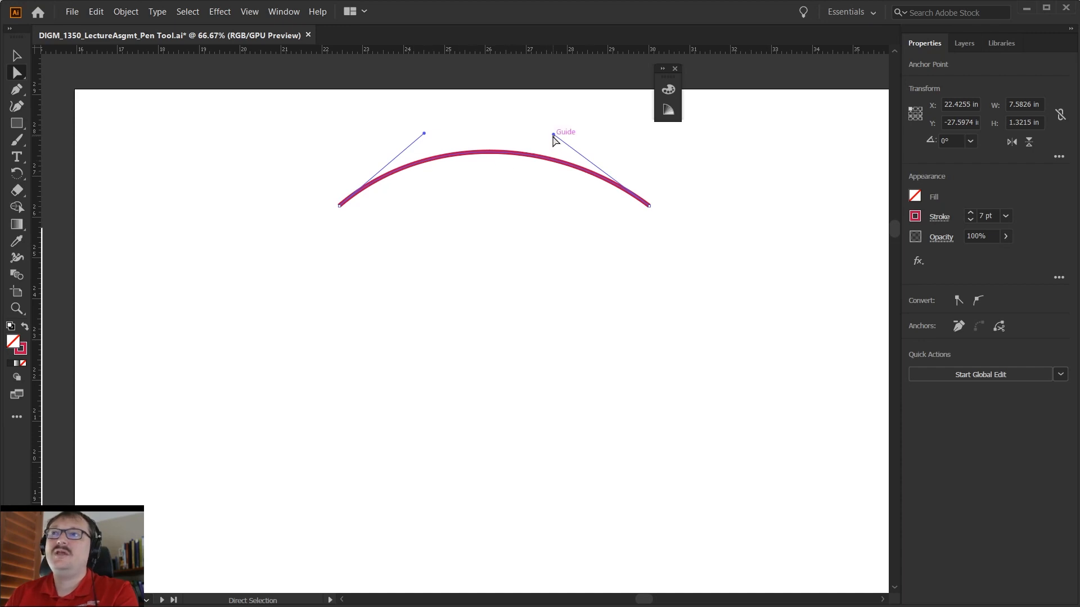
left_click_drag(553, 135, 561, 132)
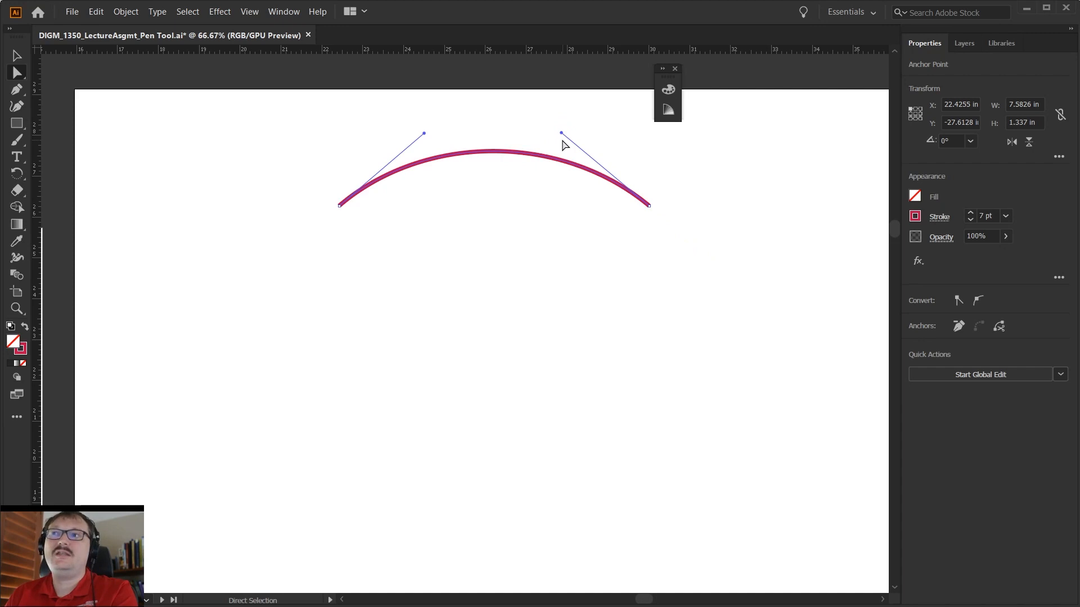
- Delete the practice arch and show the guides again
key("Delete")
key("Delete")
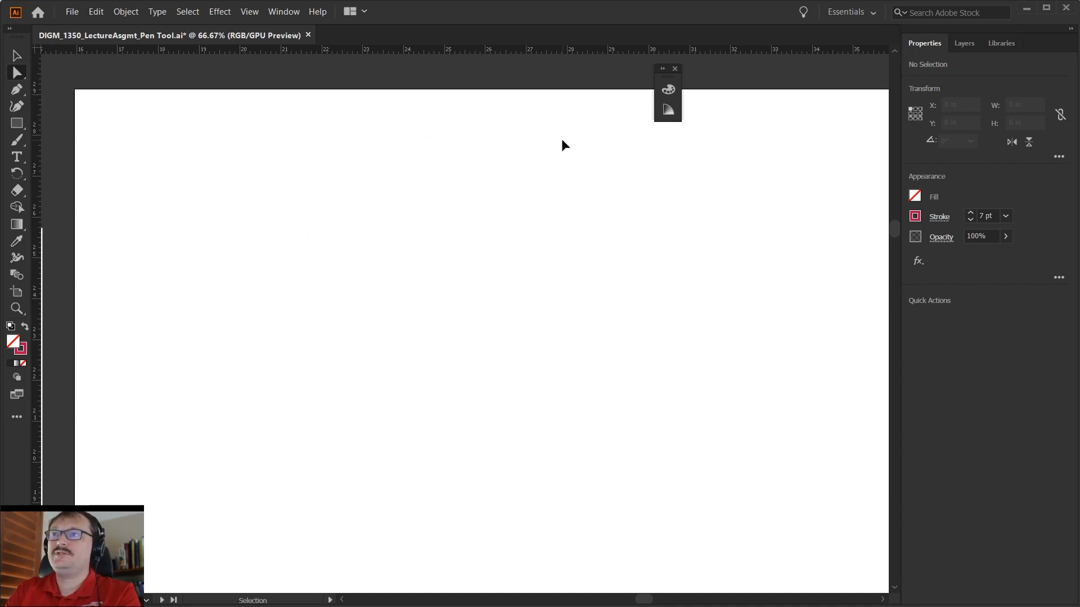
key("ctrl+semicolon")
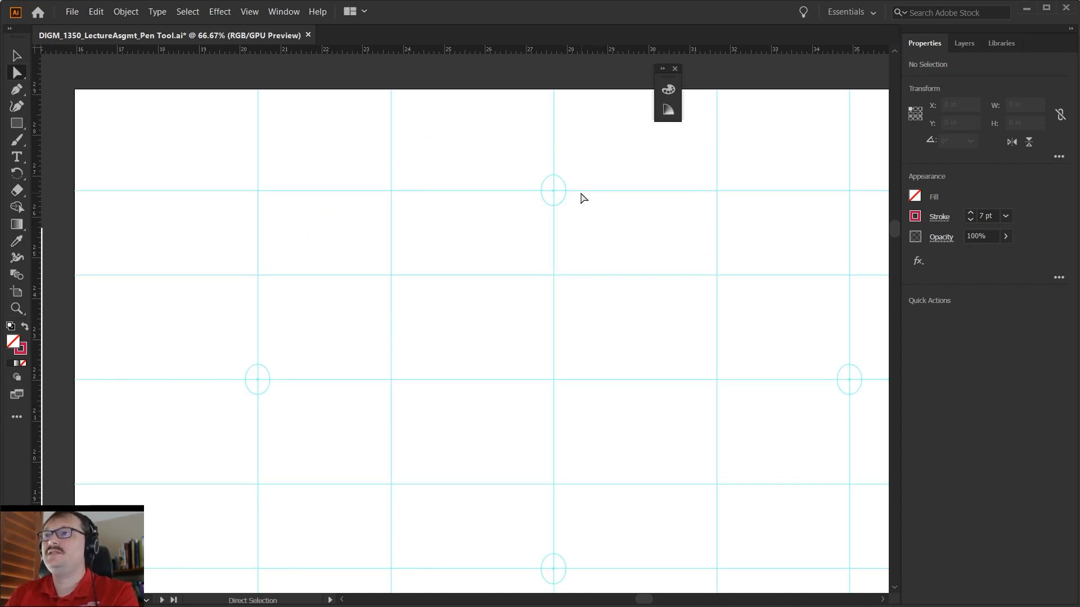
- Start a Pen path at the center of the top guide circle, with horizontal handles reaching the neighbouring vertical guides
left_click_drag(602, 219, 565, 243)
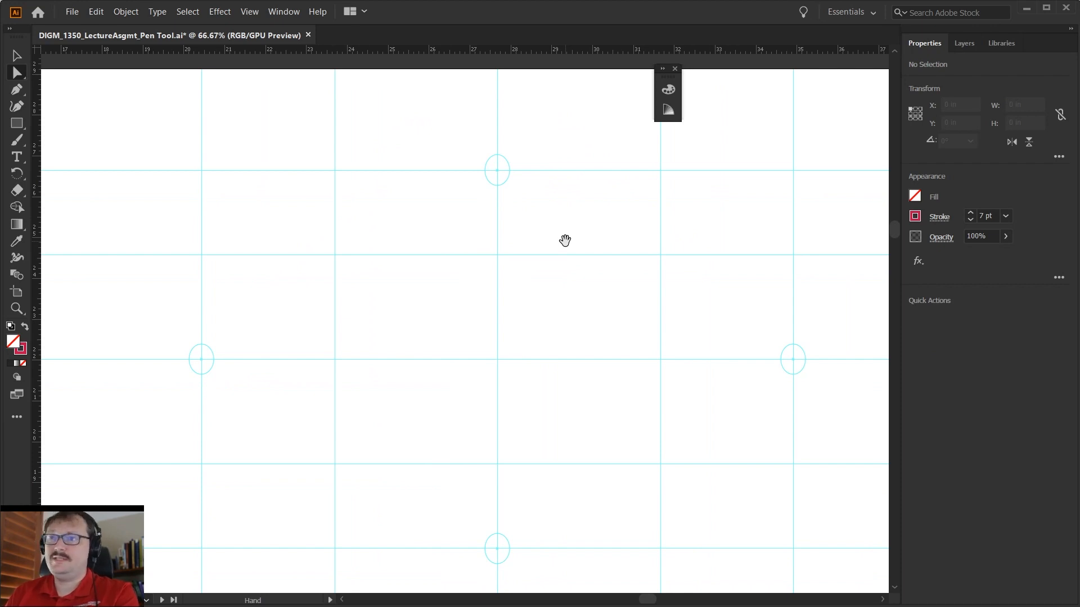
key("p")
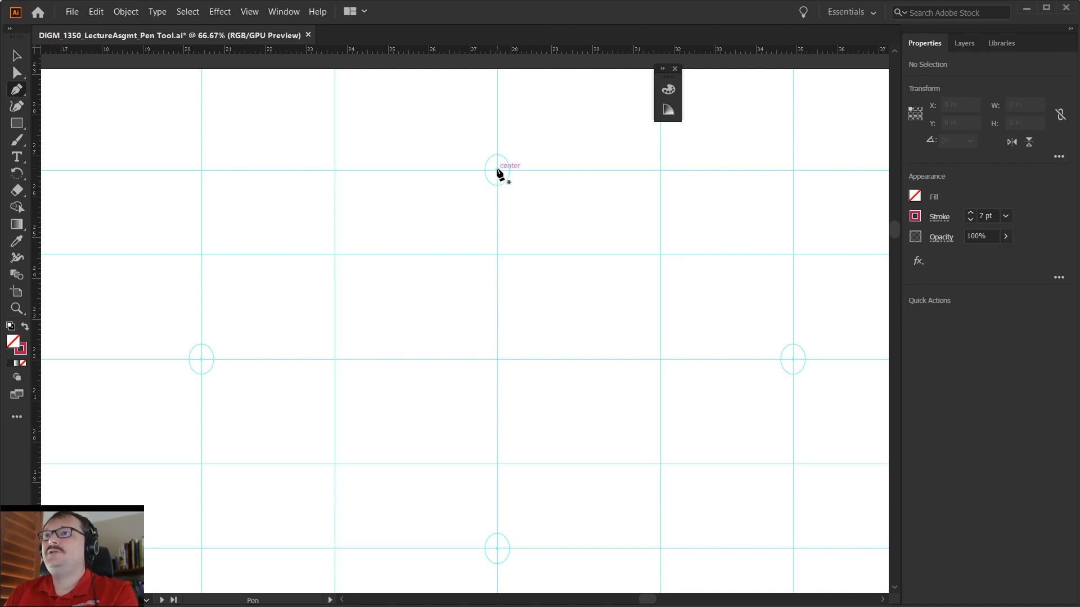
left_click_drag(497, 170, 603, 123)
key("ctrl+z")
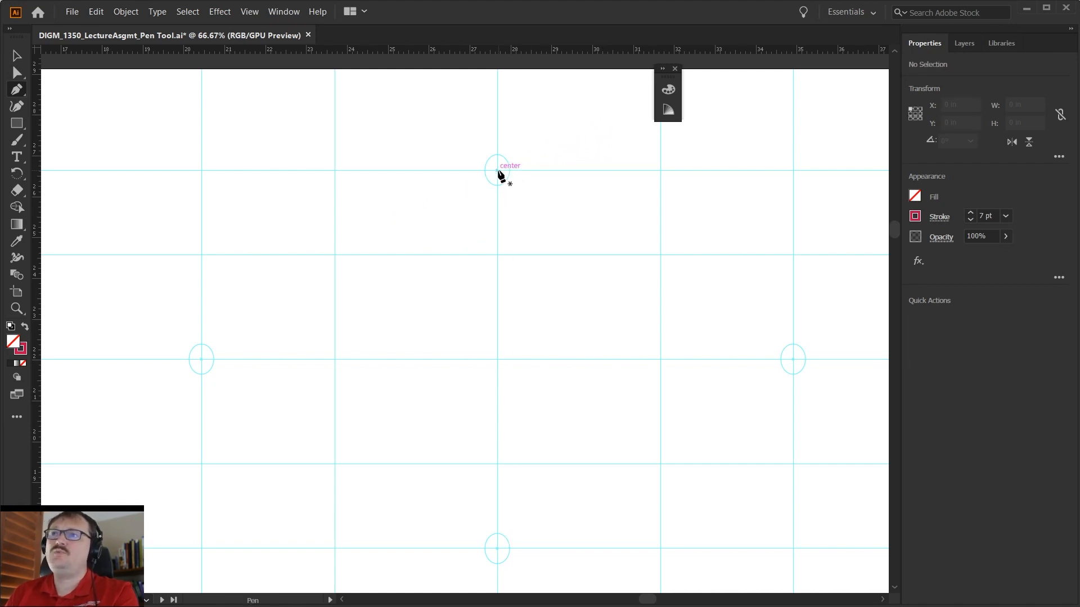
left_click_drag(524, 152, 660, 170)
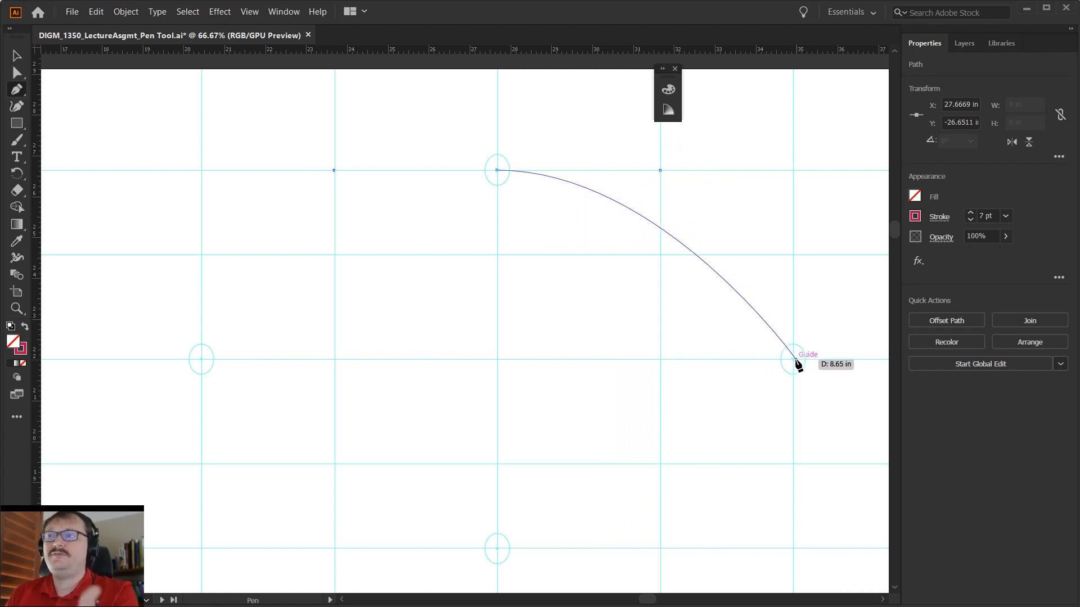
left_click_drag(792, 358, 796, 411)
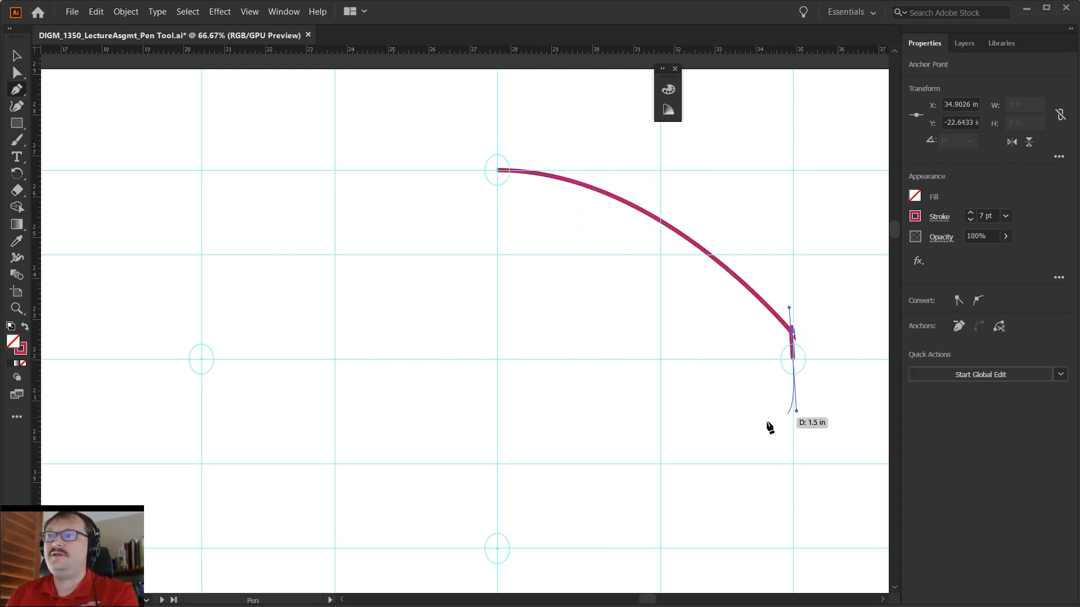
left_click(661, 470)
left_click_drag(576, 465, 583, 366)
key("ctrl+z")
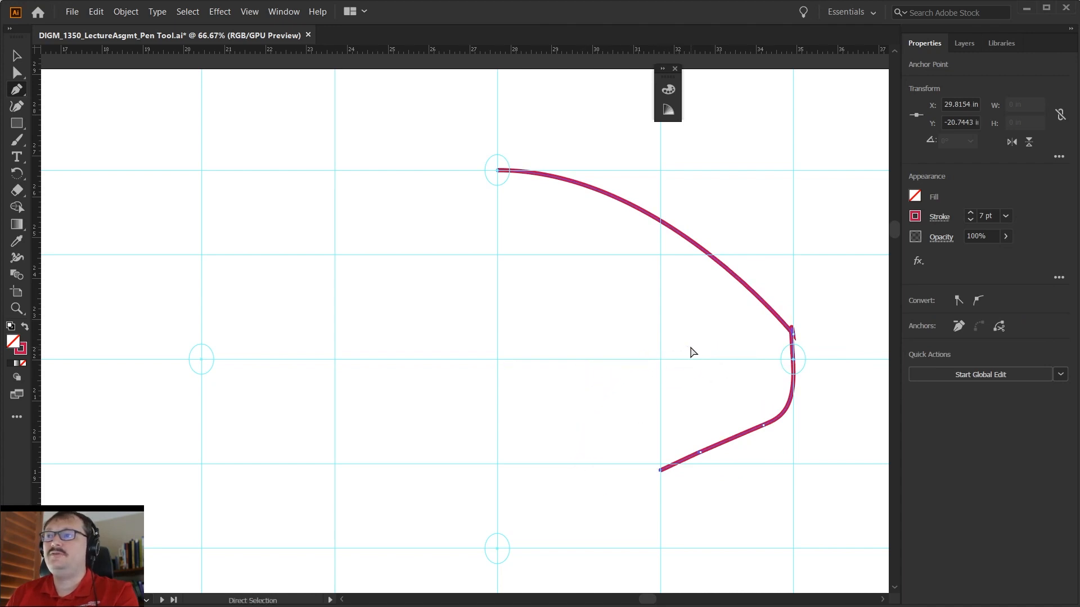
key("ctrl+z")
key("ctrl+z")
key("ctrl+z")
key("ctrl+z")
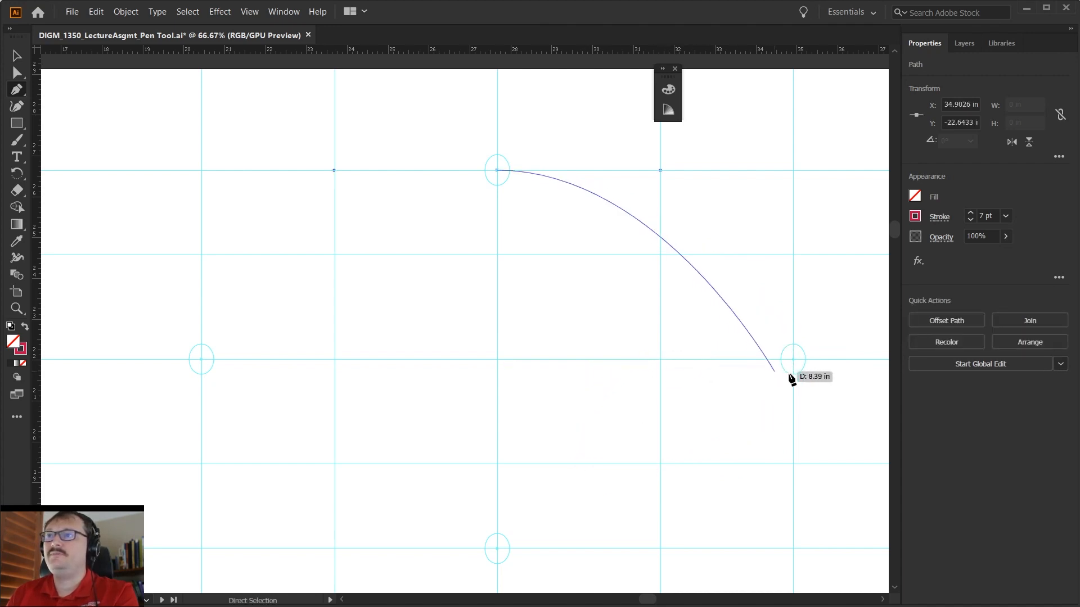
- Extend the Pen path through the right, bottom and left guide circles, pulling each anchor's handles out to the neighbouring guides
left_click(792, 360)
mouse_move(793, 360)
left_mouse_down()
mouse_move(803, 441)
mouse_move(794, 464)
mouse_move(800, 398)
mouse_move(793, 470)
mouse_move(819, 454)
mouse_move(793, 465)
left_mouse_up()
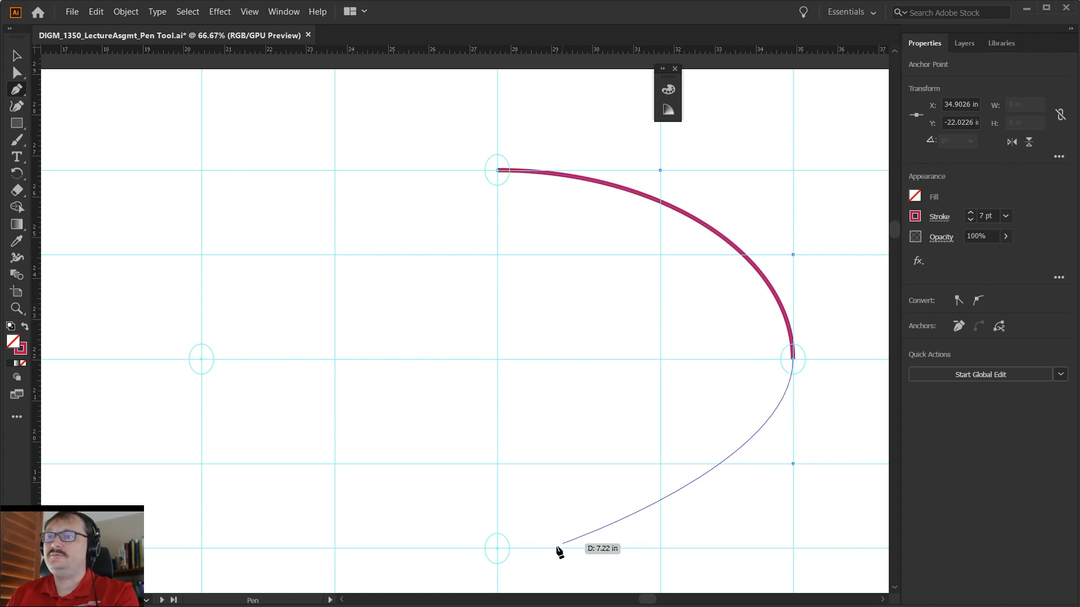
mouse_move(498, 550)
left_mouse_down()
mouse_move(366, 559)
mouse_move(333, 549)
mouse_move(347, 565)
mouse_move(331, 553)
mouse_move(338, 540)
mouse_move(342, 562)
mouse_move(335, 552)
left_mouse_up()
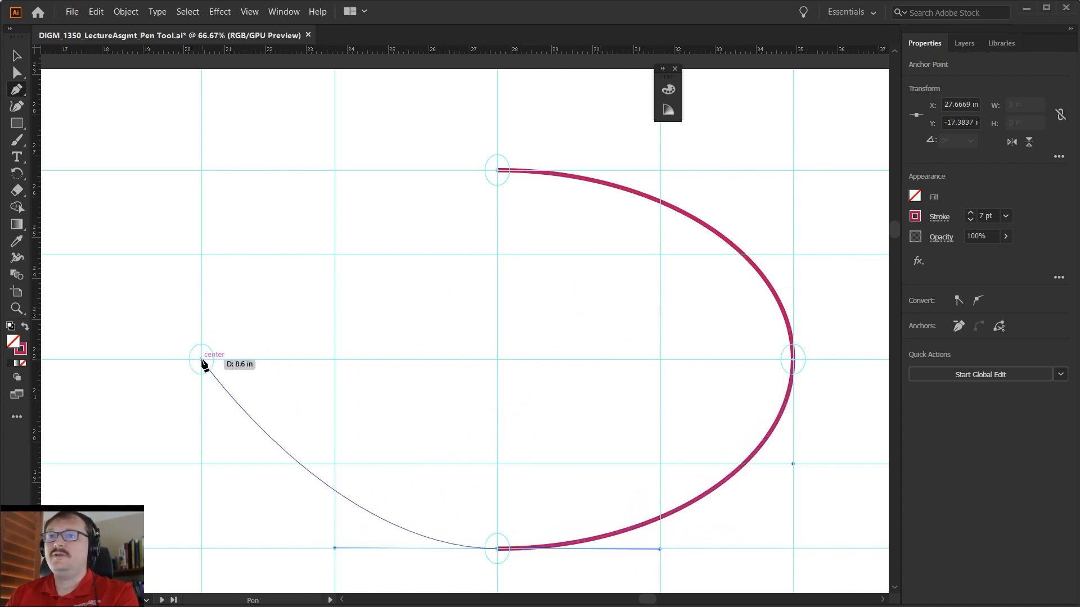
left_click_drag(201, 360, 201, 257)
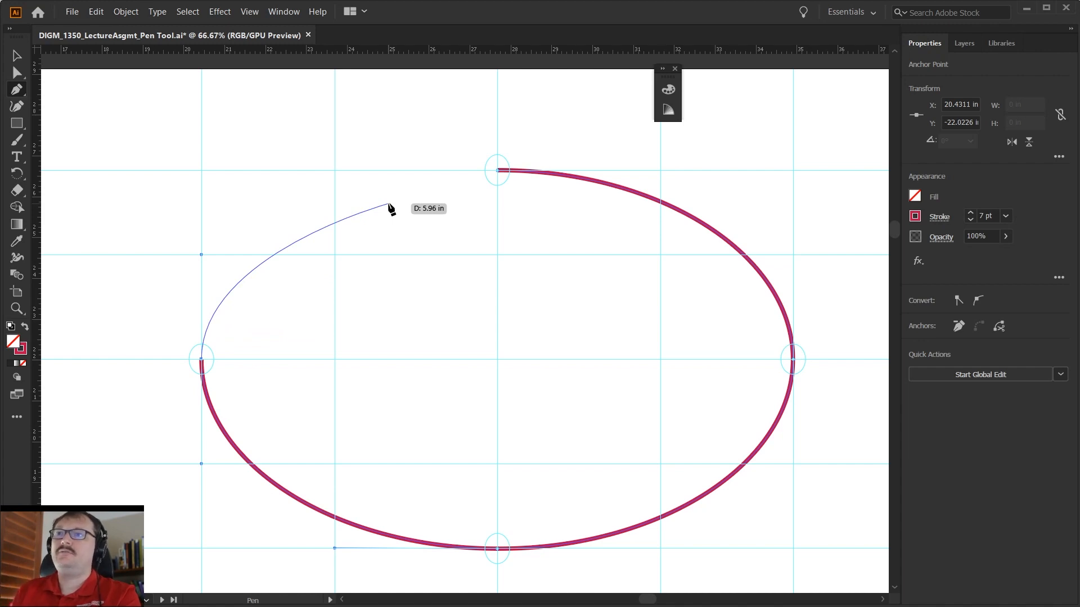
- Undo the left anchor and redraw it at the left guide circle's center with vertical handles reaching the neighbouring horizontal guides
key("ctrl+z")
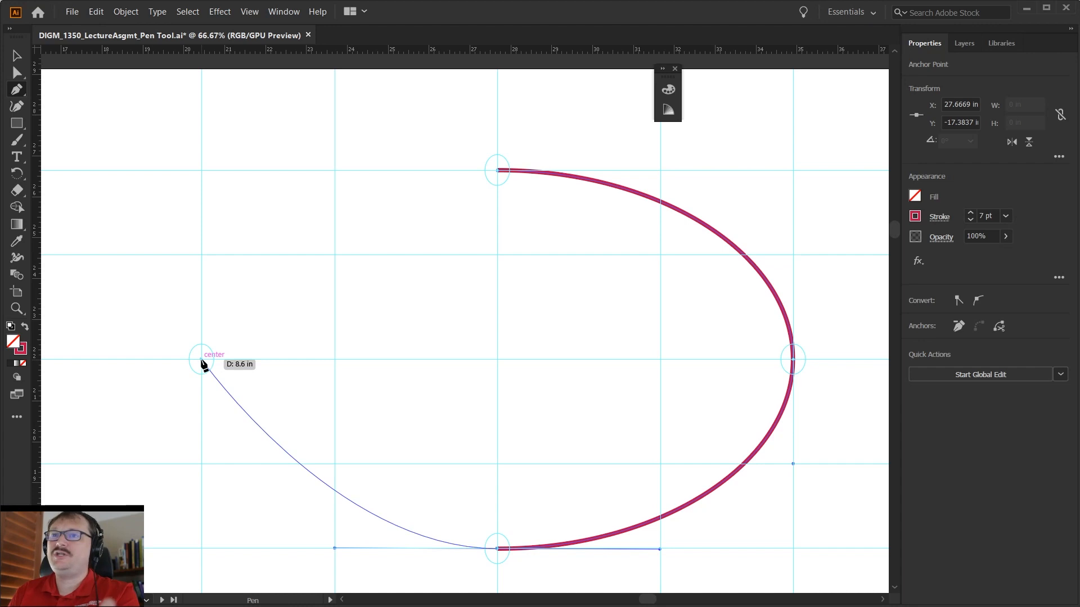
left_click_drag(202, 359, 166, 530)
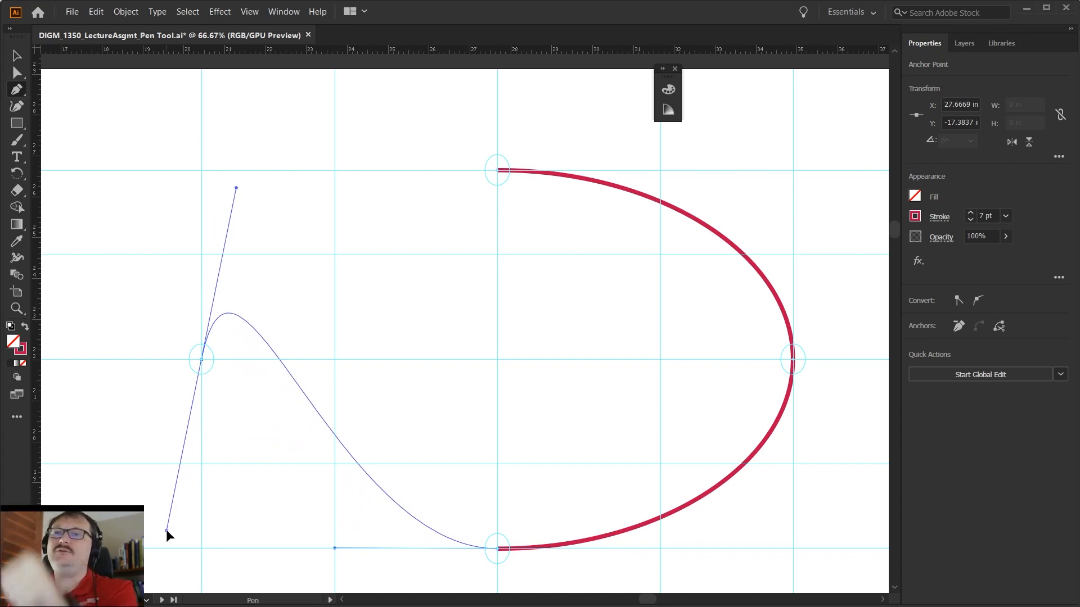
mouse_move(167, 528)
left_mouse_down()
mouse_move(150, 344)
mouse_move(180, 239)
mouse_move(248, 231)
mouse_move(220, 244)
mouse_move(133, 391)
mouse_move(203, 512)
mouse_move(164, 243)
mouse_move(247, 249)
mouse_move(178, 261)
mouse_move(147, 476)
mouse_move(152, 335)
mouse_move(130, 441)
mouse_move(192, 490)
mouse_move(158, 318)
mouse_move(202, 254)
left_mouse_up()
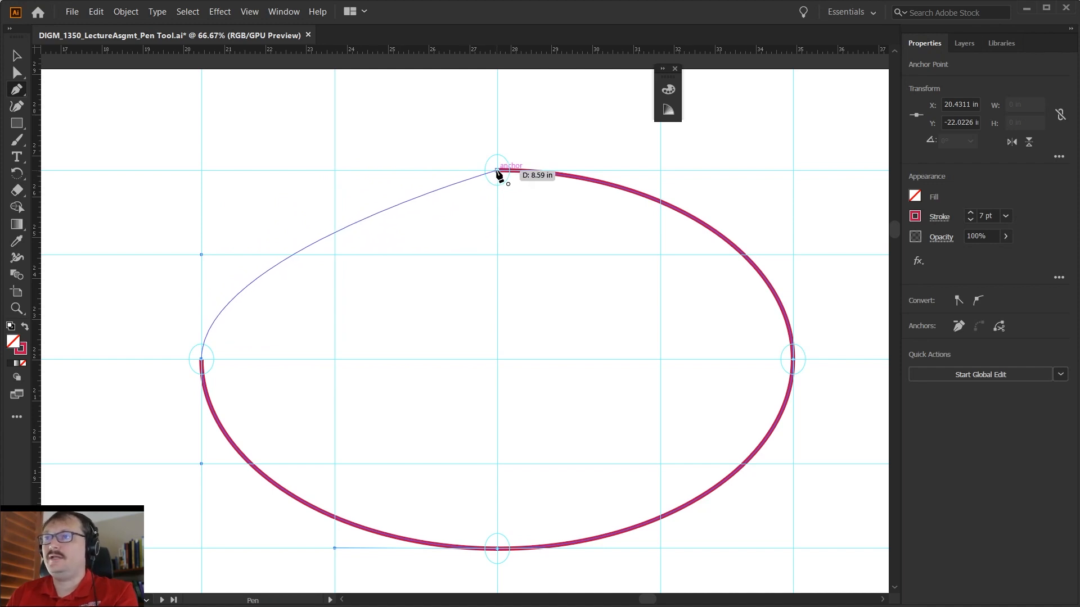
- Close the ellipse at its top anchor with horizontal handles reaching the guides, hide the guides, and activate Direct Selection
left_click_drag(497, 170, 662, 173)
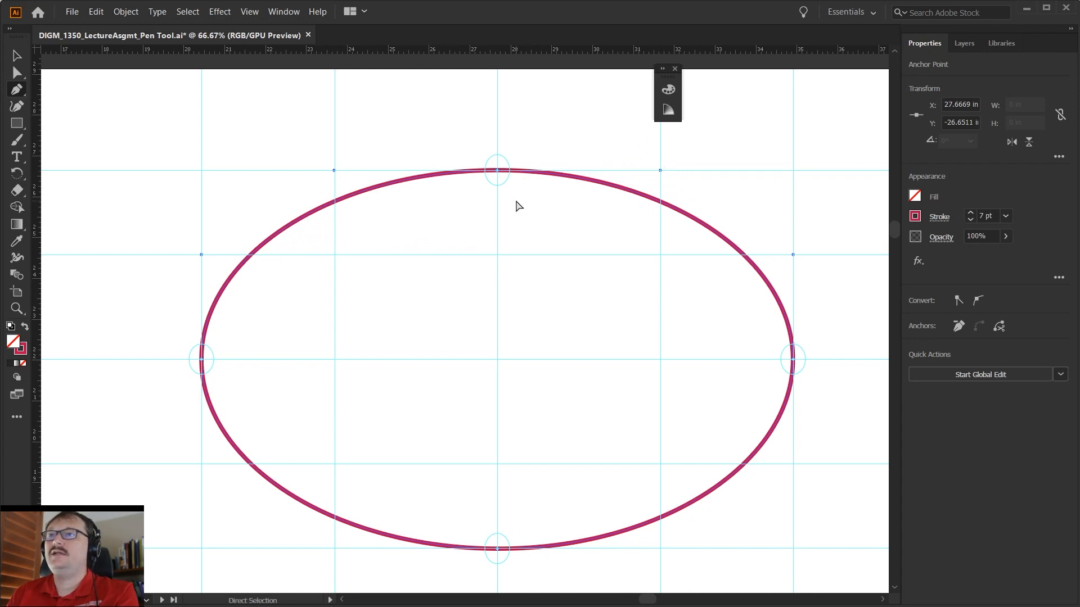
key("ctrl+z")
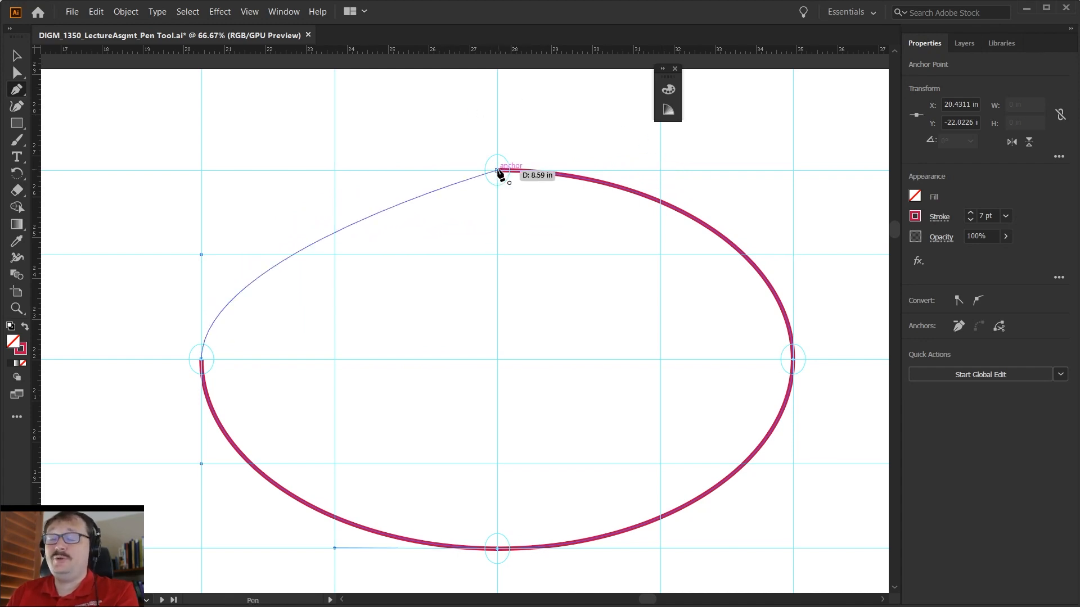
left_click_drag(498, 171, 662, 171)
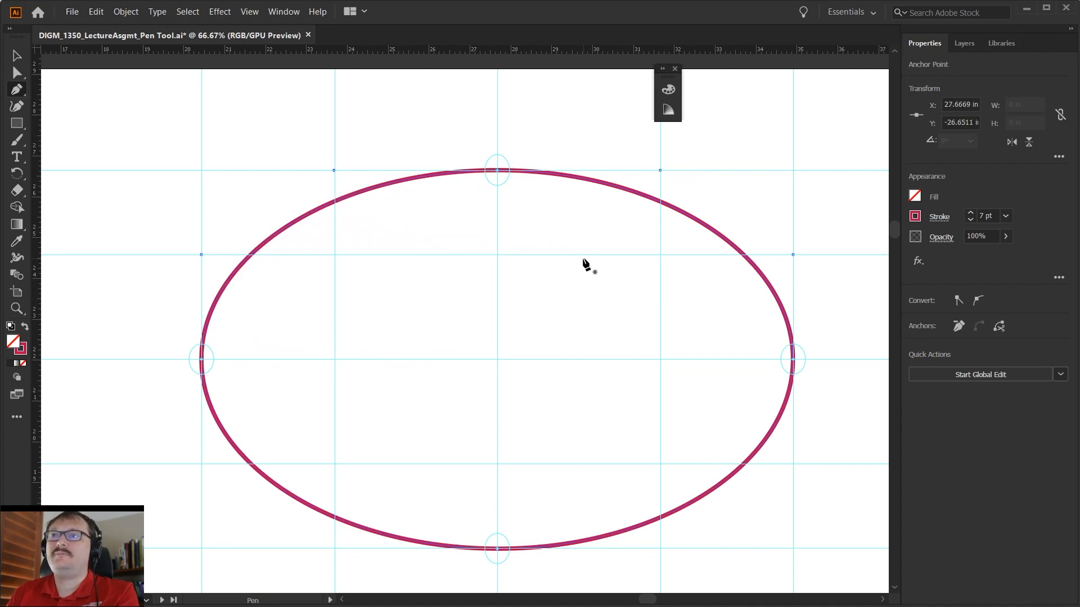
key("v")
key("ctrl+semicolon")
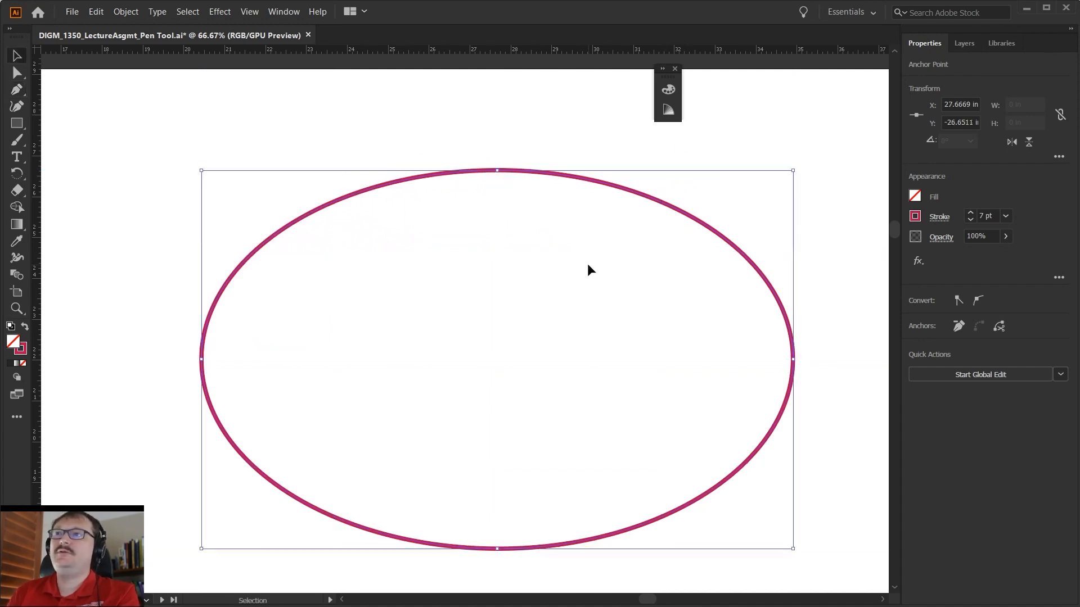
key("a")
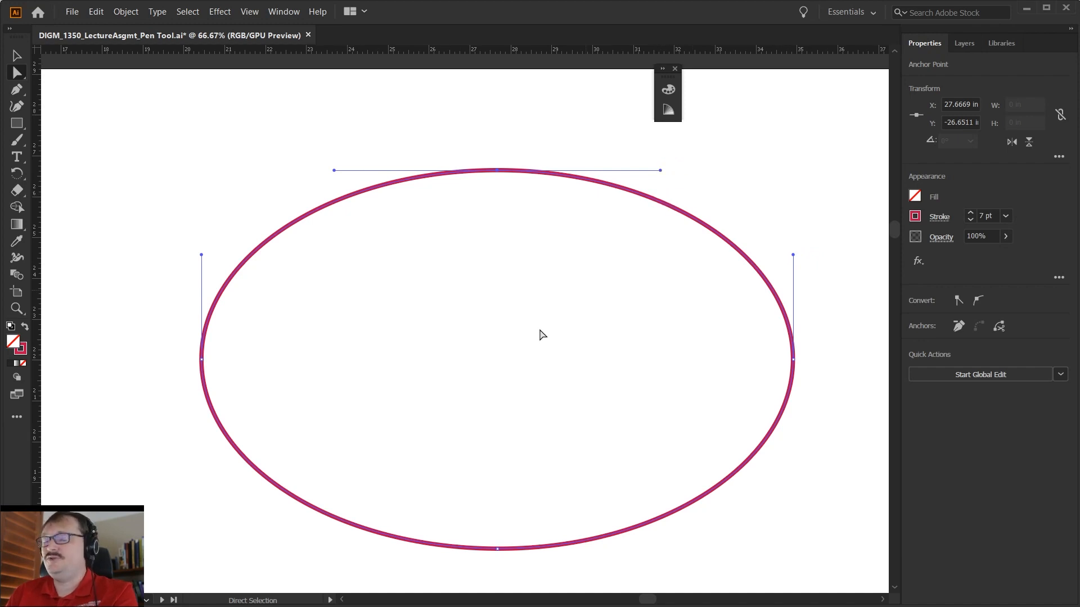
- Switch to the instructions PDF in Acrobat and review the 1/3 rule for control handles
key("alt+Tab")
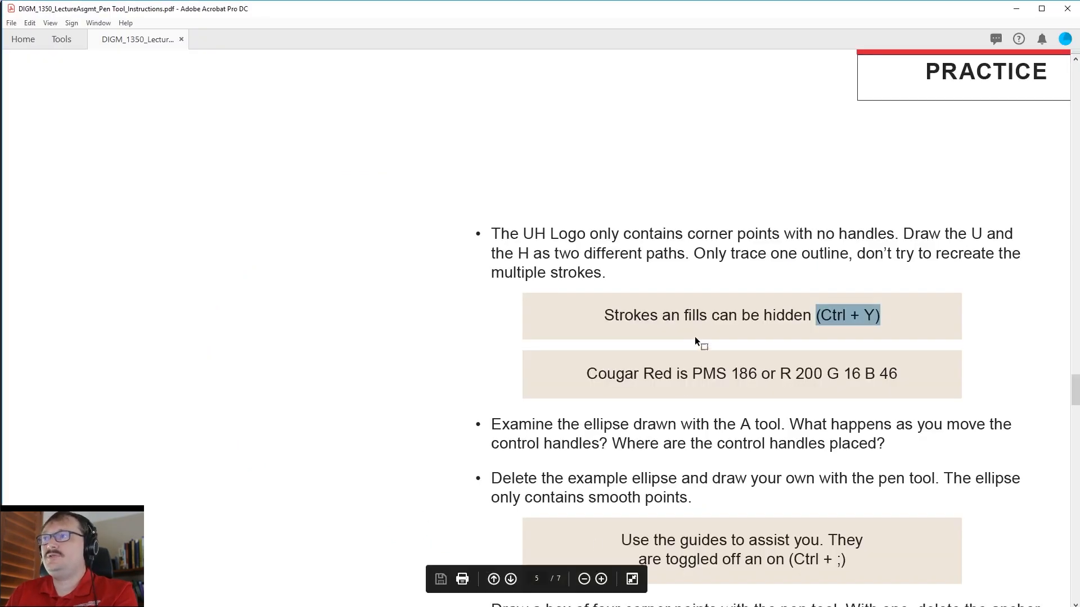
scroll(697, 328, "up", 15)
scroll(698, 327, "up", 5)
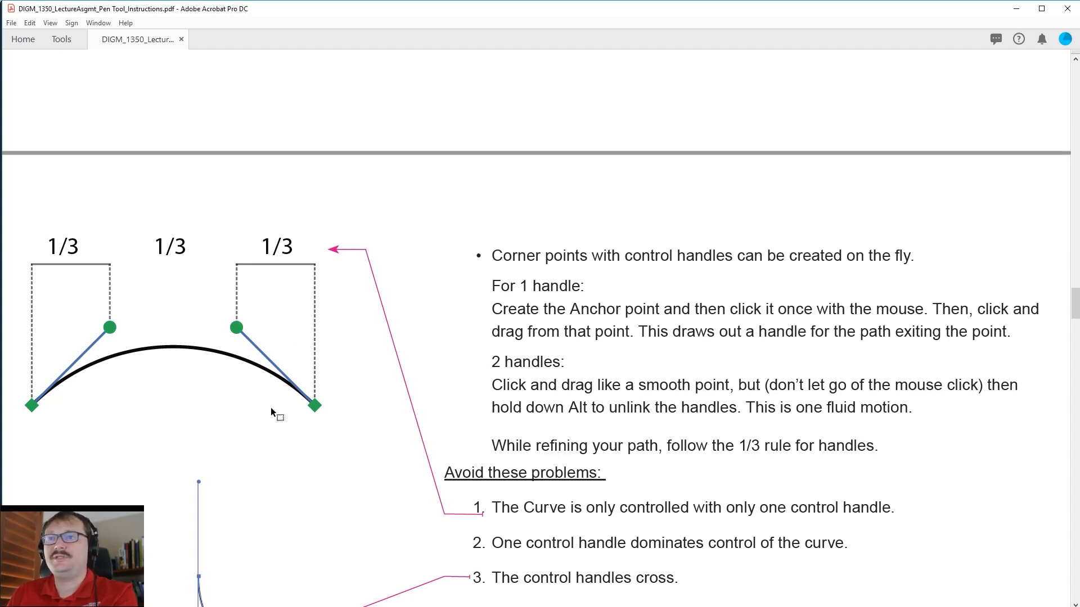
- Return to Illustrator and delete the entire ellipse
left_click(1018, 11)
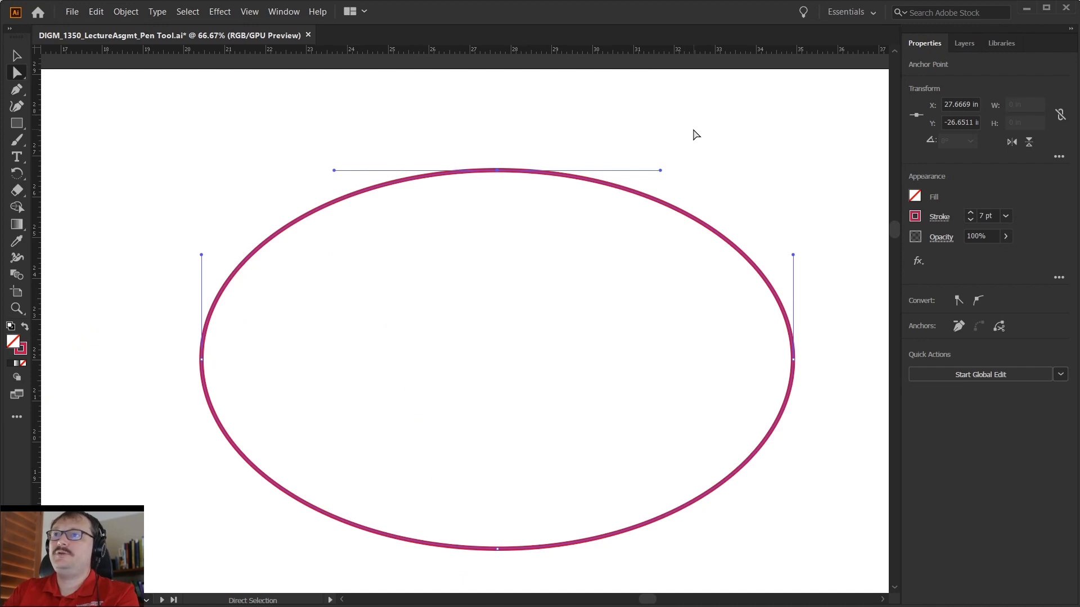
key("Delete")
key("Delete")
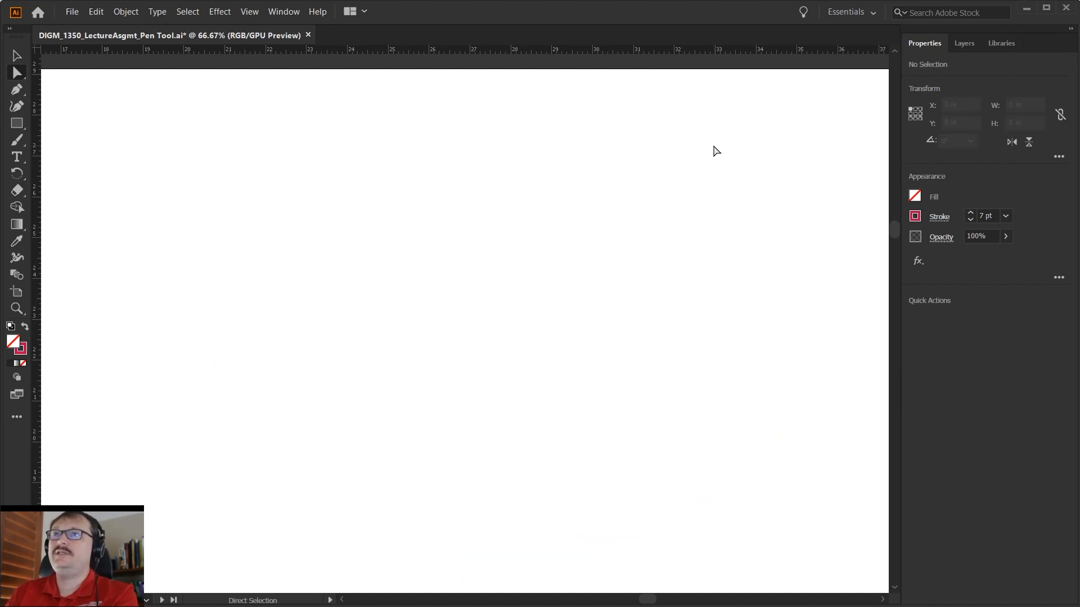
key("p")
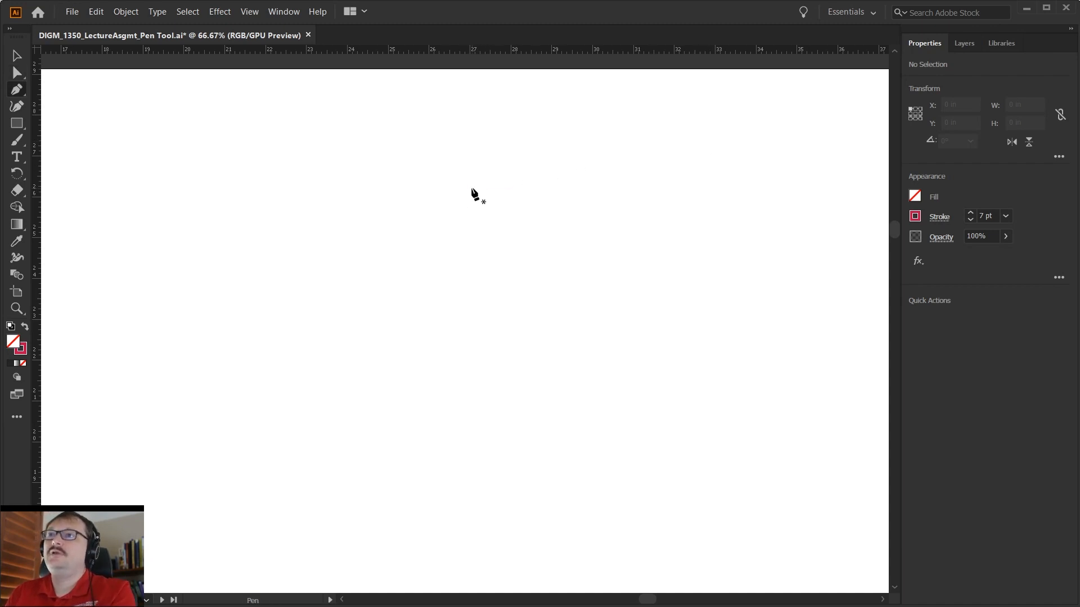
left_click_drag(480, 189, 633, 185)
left_click_drag(755, 322, 760, 420)
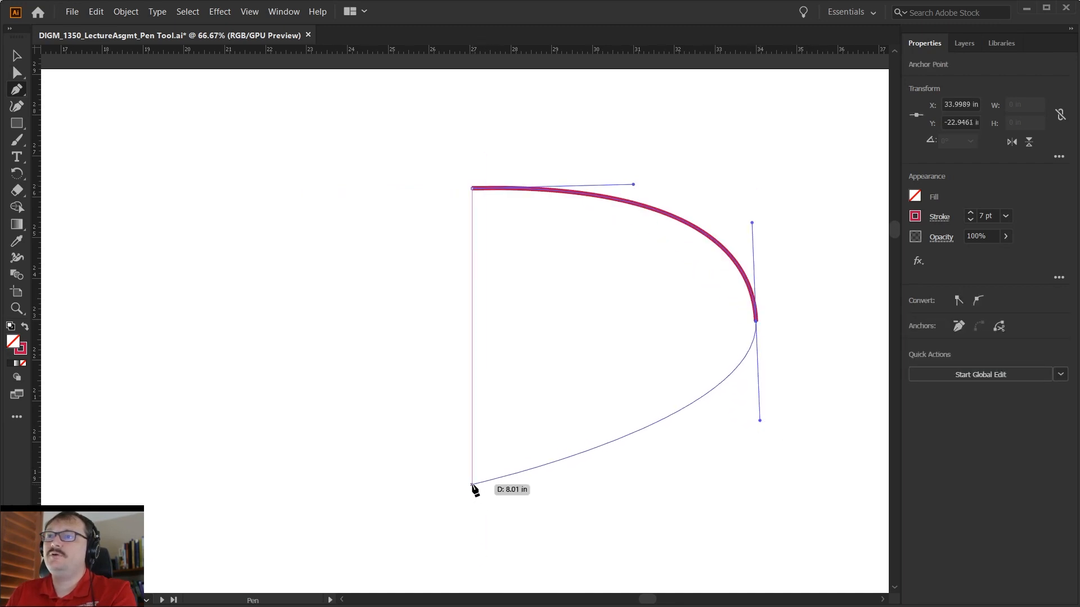
left_click_drag(472, 485, 356, 479)
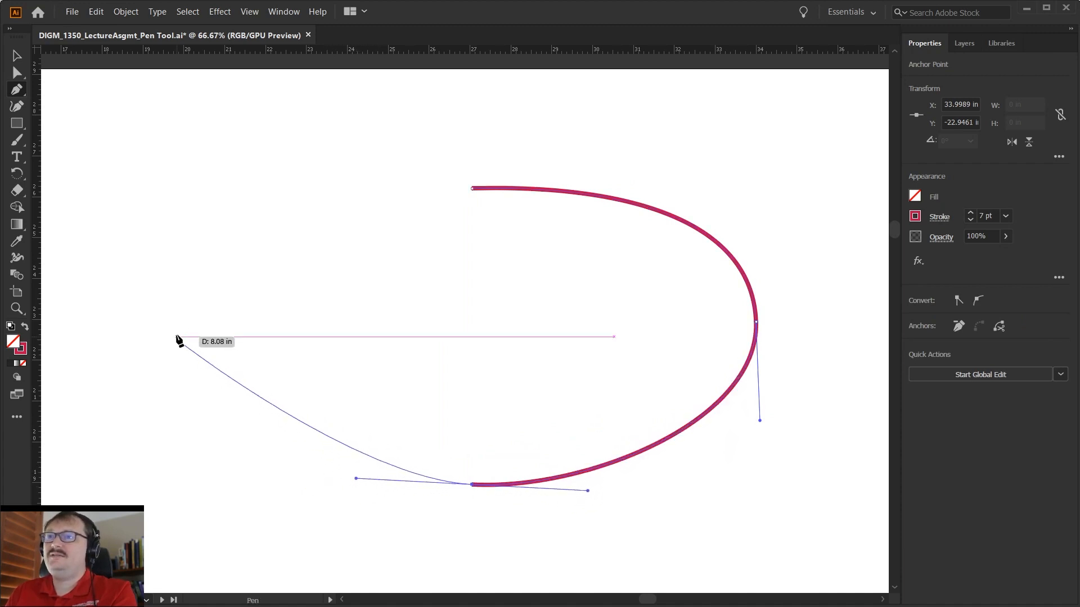
left_click_drag(222, 337, 267, 229)
key("ctrl+z")
key("ctrl+z")
key("ctrl+z")
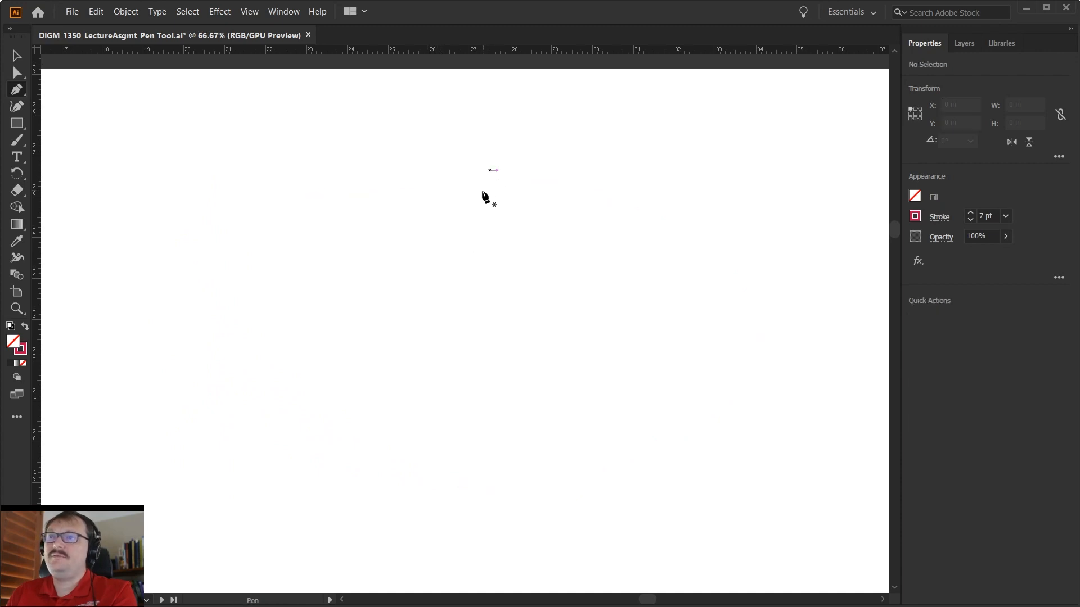
- Draw a rough closed four-anchor oval freehand with the Pen tool, pulling uneven handles from each anchor
left_click_drag(447, 198, 555, 194)
mouse_move(636, 279)
left_mouse_down()
mouse_move(666, 407)
mouse_move(652, 422)
left_mouse_up()
left_click_drag(459, 415, 307, 420)
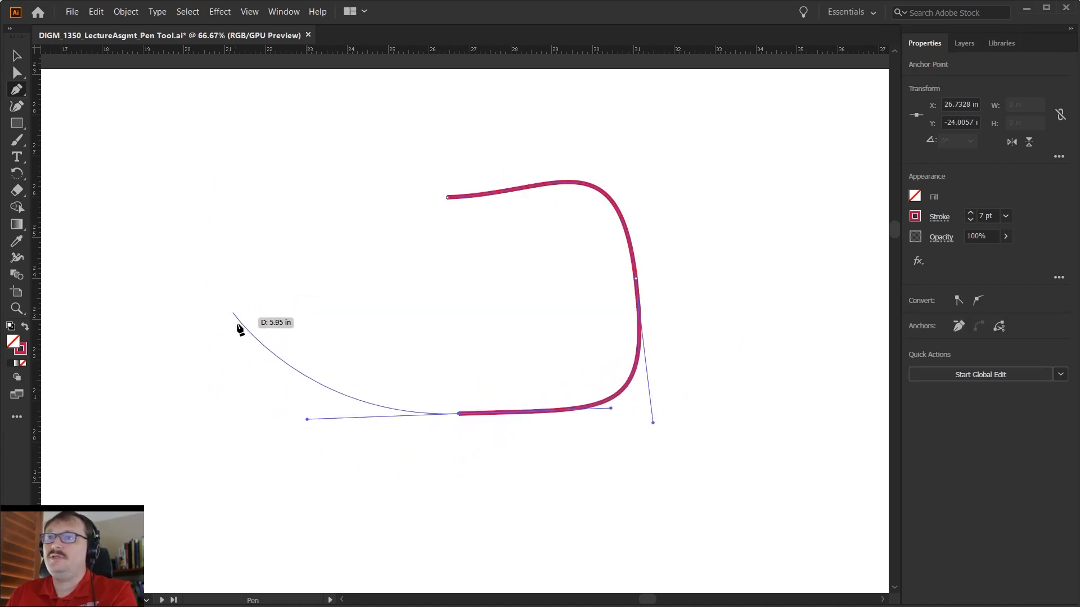
left_click_drag(223, 330, 218, 231)
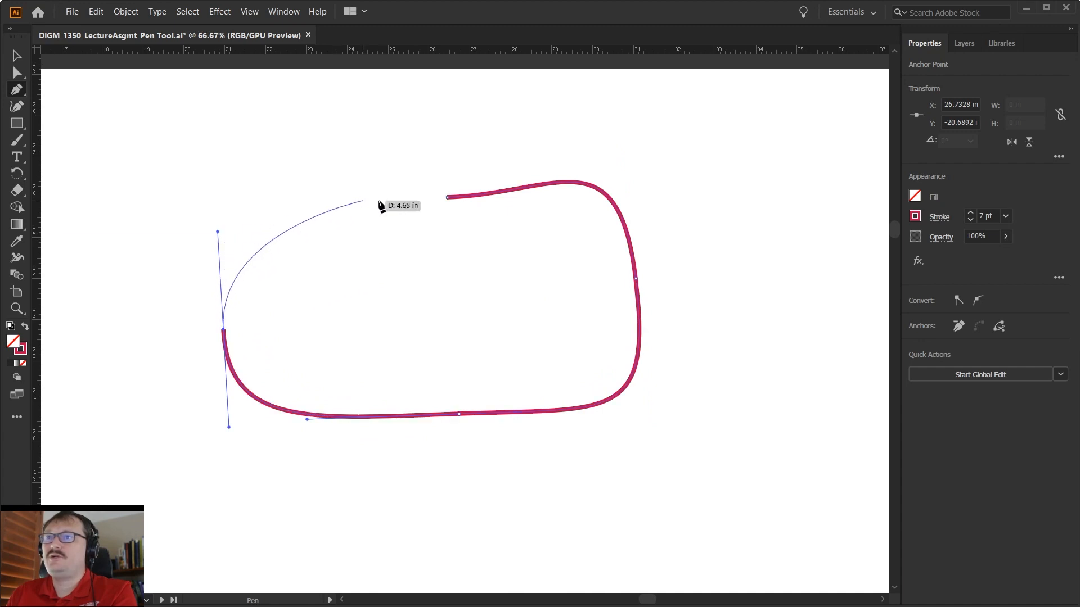
left_click_drag(448, 197, 569, 227)
left_click_drag(489, 207, 464, 198)
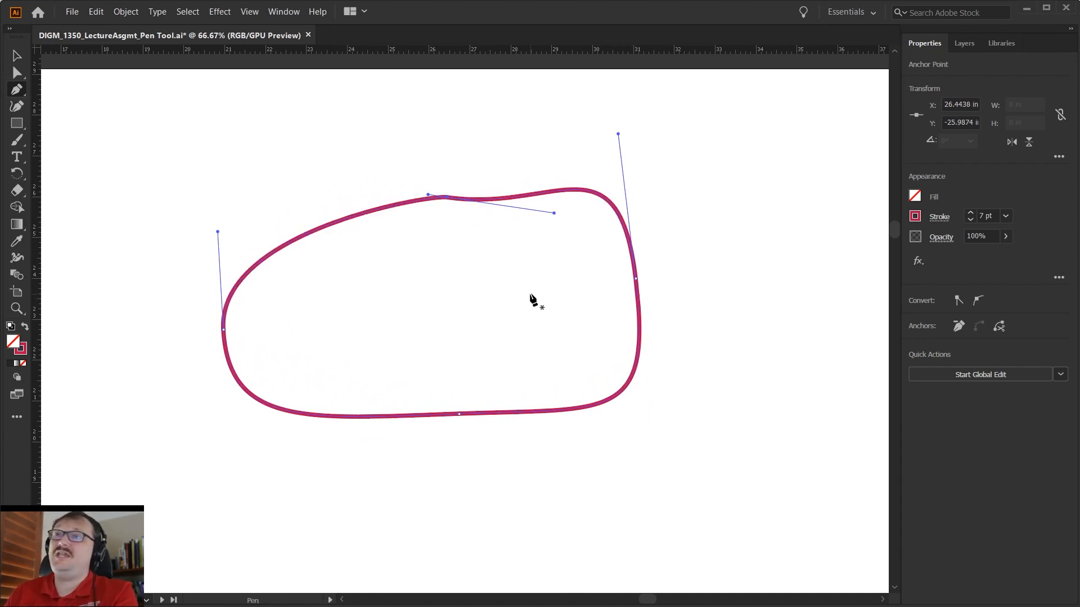
- Shorten the right anchor's upper handle and level the top anchor's handles with Direct Selection to smooth the upper-right curve
key("a")
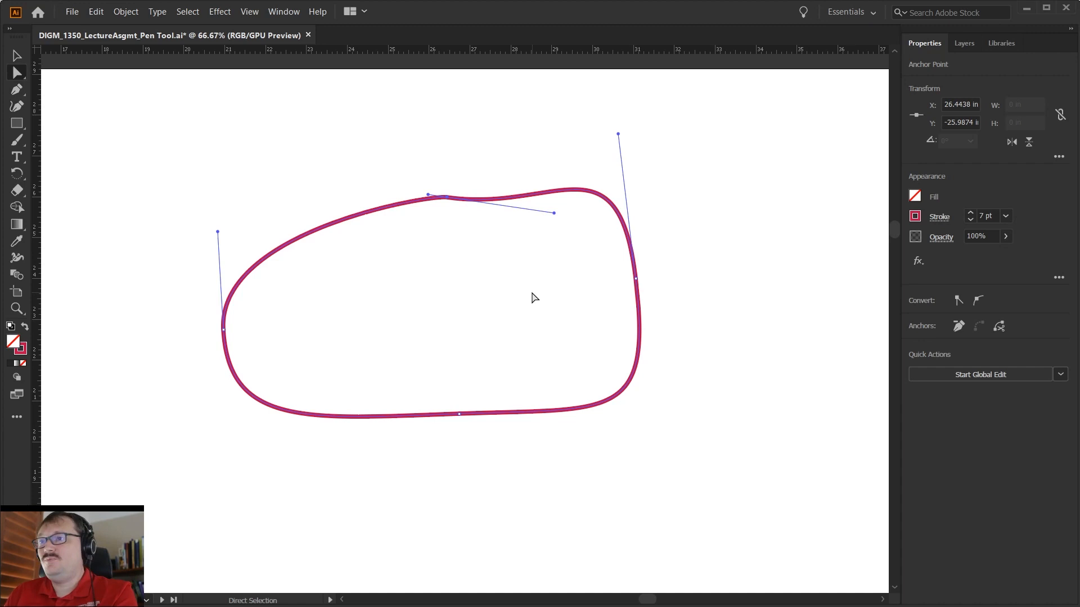
left_click(636, 278)
left_click_drag(620, 137, 632, 216)
left_click_drag(554, 216, 550, 189)
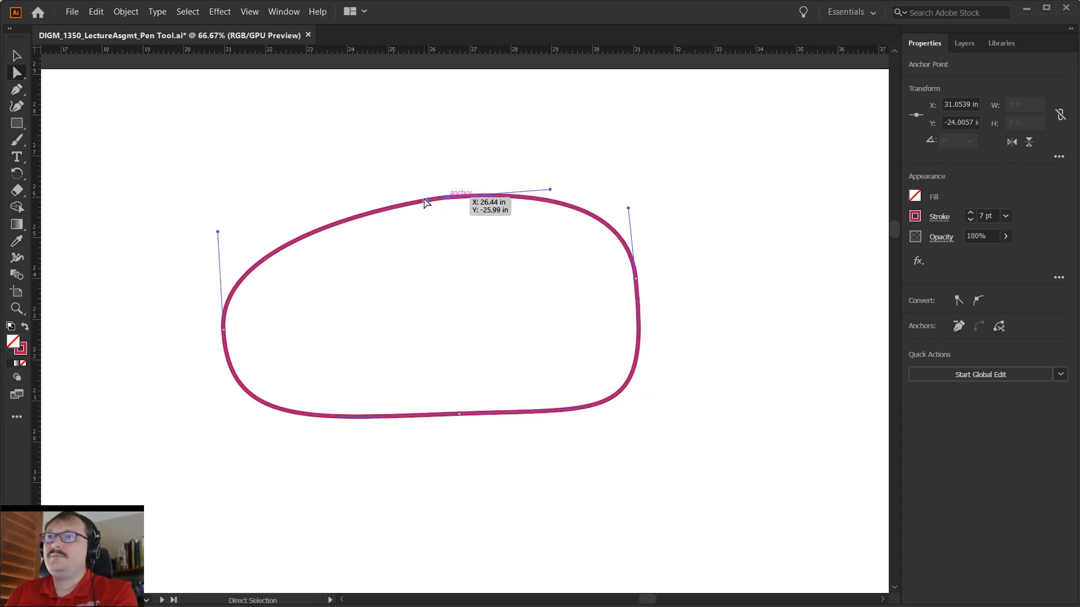
mouse_move(428, 202)
left_mouse_down()
mouse_move(338, 200)
mouse_move(407, 197)
left_mouse_up()
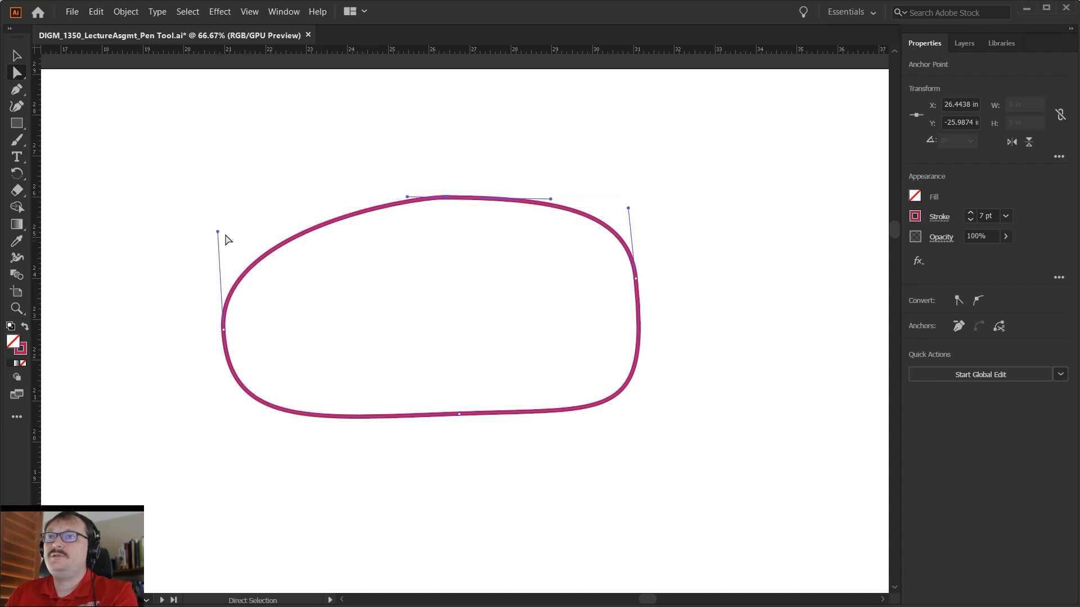
- Smooth the upper-left curve by lengthening the top anchor's left handle and making the left anchor's upper handle nearly vertical
left_click_drag(218, 231, 291, 175)
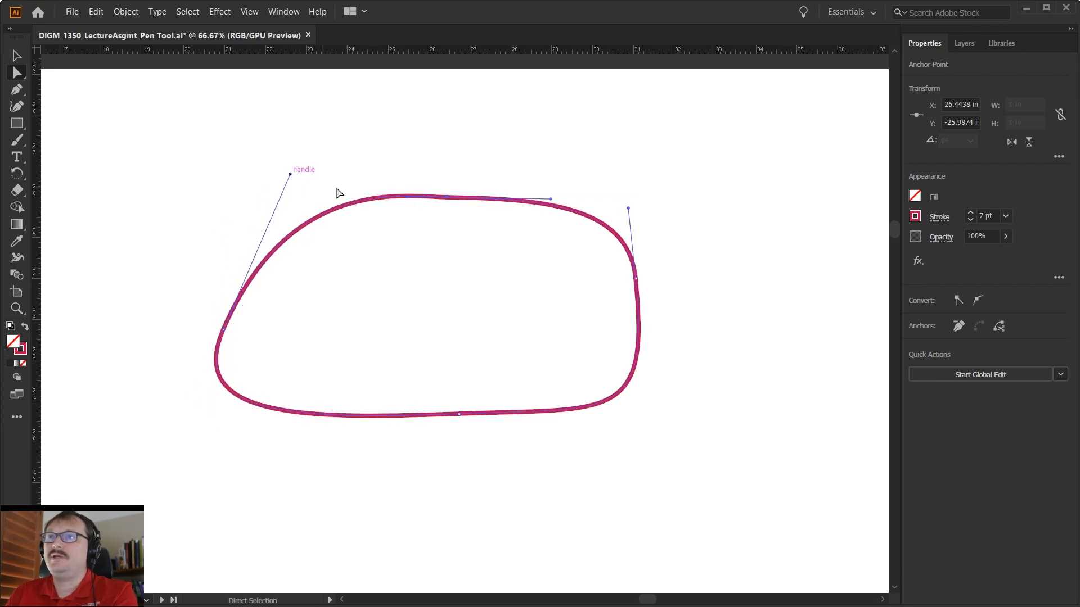
left_click_drag(407, 197, 428, 196)
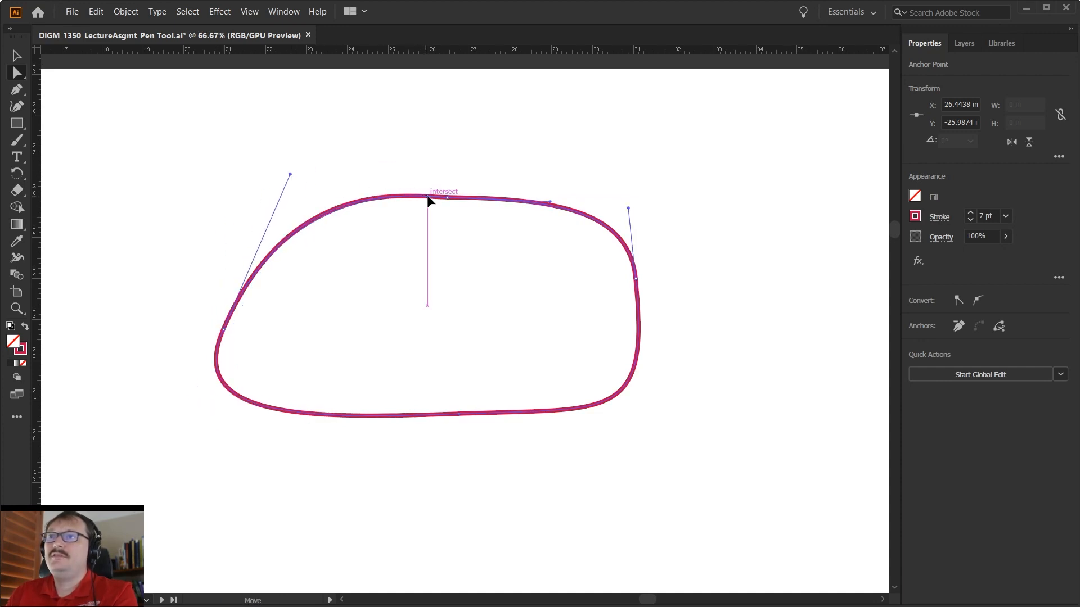
left_click_drag(290, 174, 250, 203)
left_click_drag(428, 196, 337, 197)
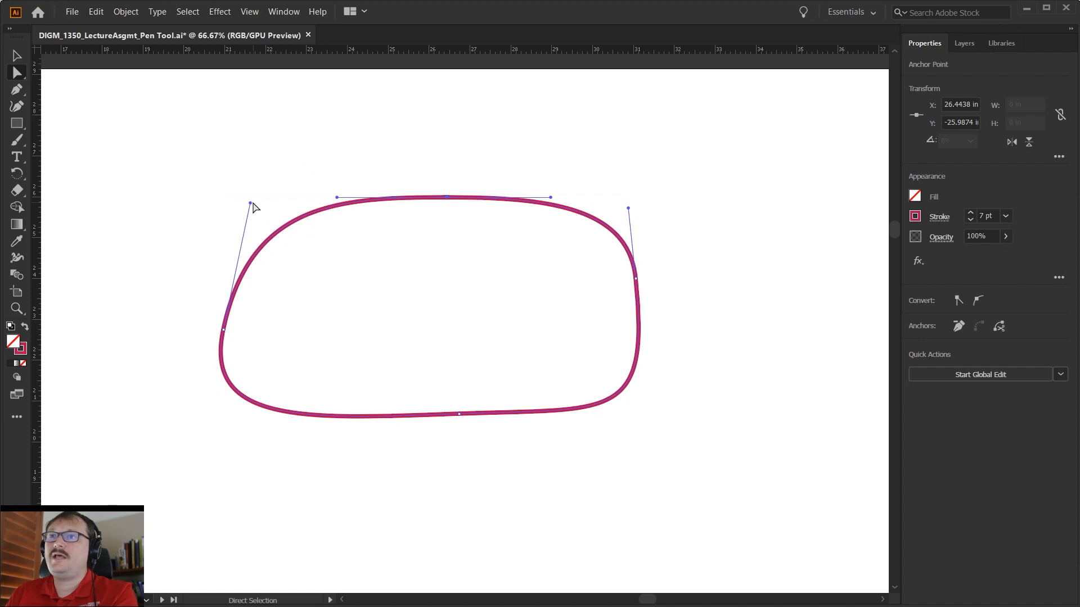
left_click_drag(250, 203, 226, 234)
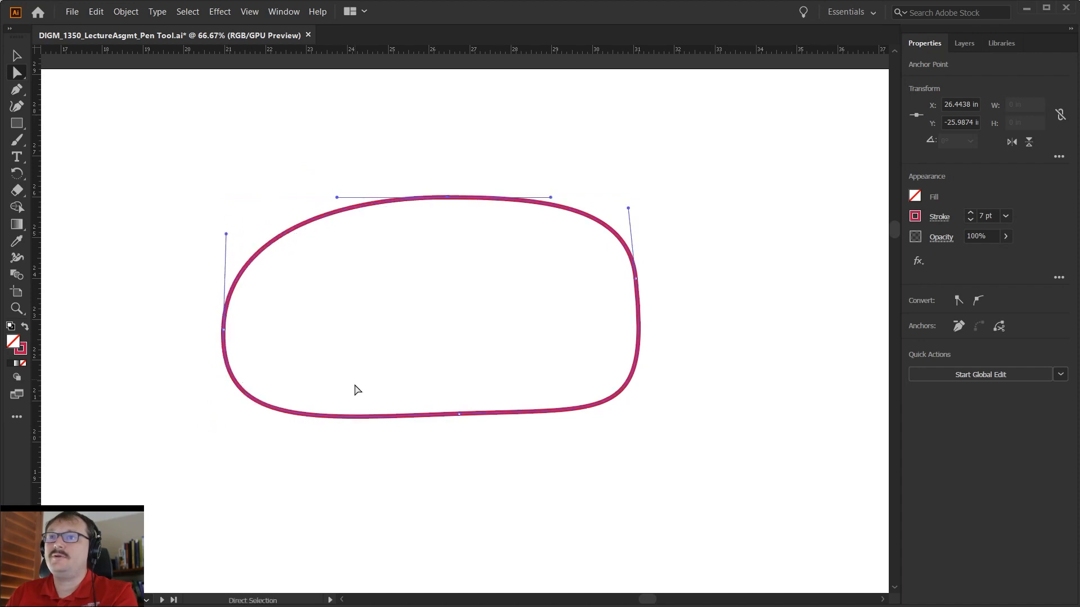
- Move the bottom anchor down and slightly left, and pull in the handles shaping the lower-right curve
left_click_drag(457, 415, 439, 443)
left_click_drag(586, 434, 540, 440)
left_click_drag(651, 423, 629, 392)
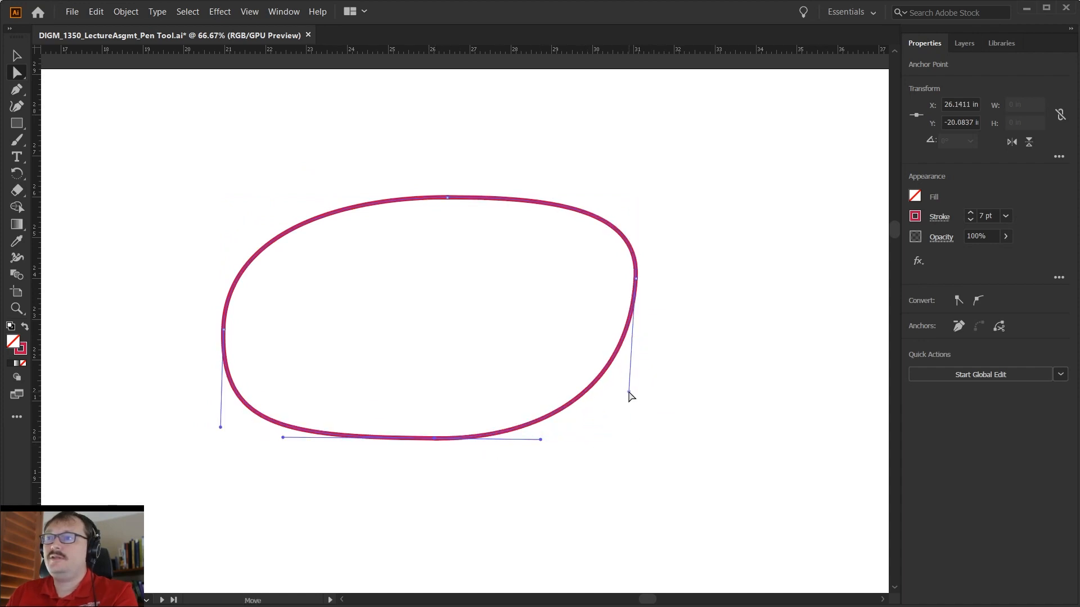
- Move the right anchor down toward the oval's mid-height and make both its handles vertical and similar in length
left_click_drag(636, 279, 635, 318)
left_click(641, 250)
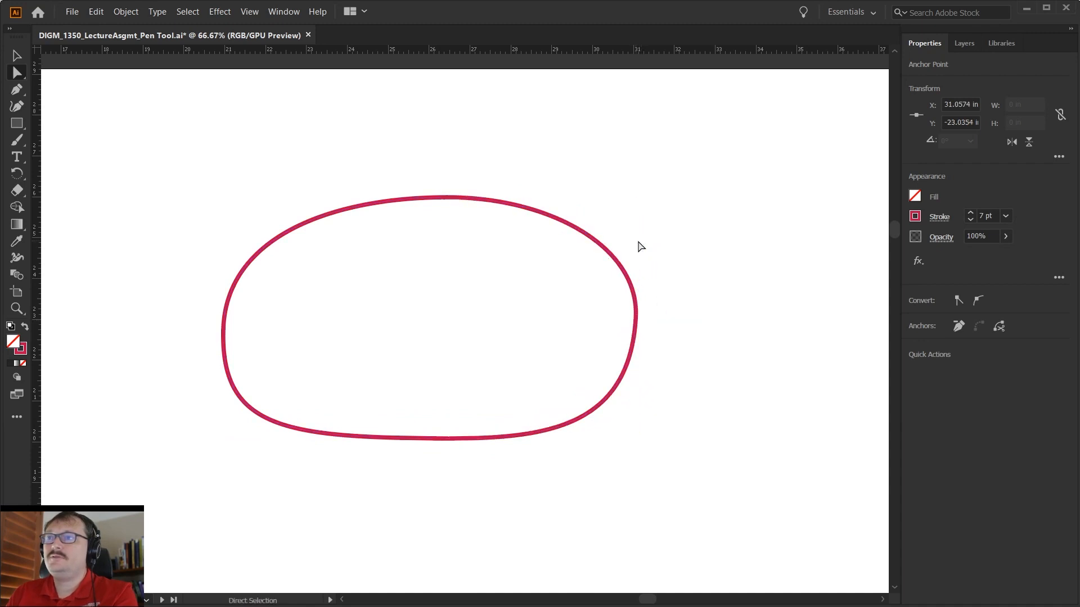
left_click(636, 315)
left_click_drag(640, 248, 635, 236)
left_click_drag(635, 432, 635, 402)
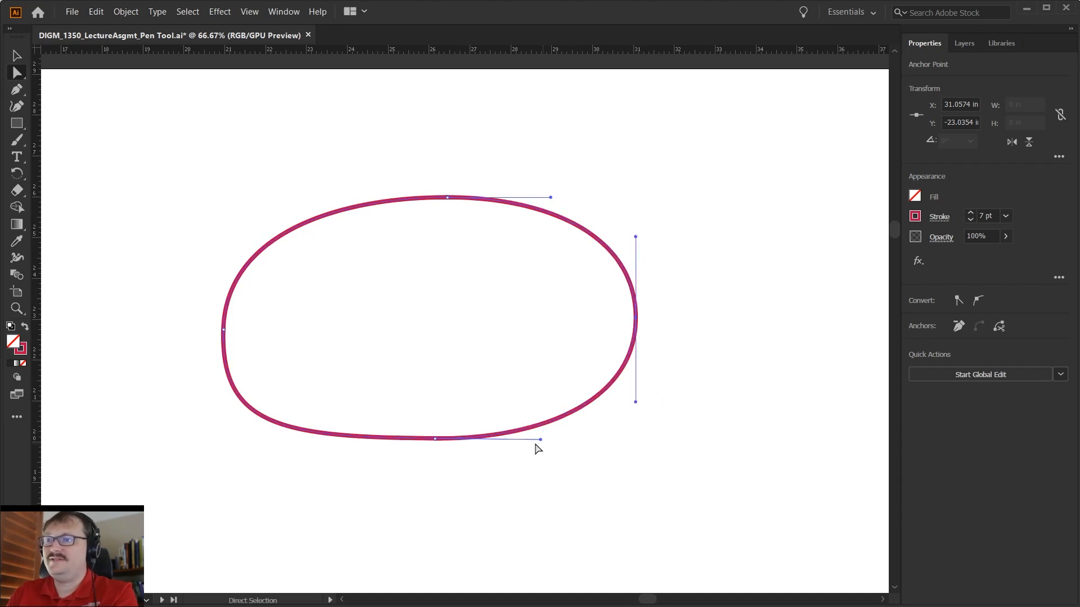
- Shorten the bottom anchor's left handle and make both handles of the left anchor vertical to even out the left side
left_click(435, 440)
left_click_drag(283, 437, 323, 438)
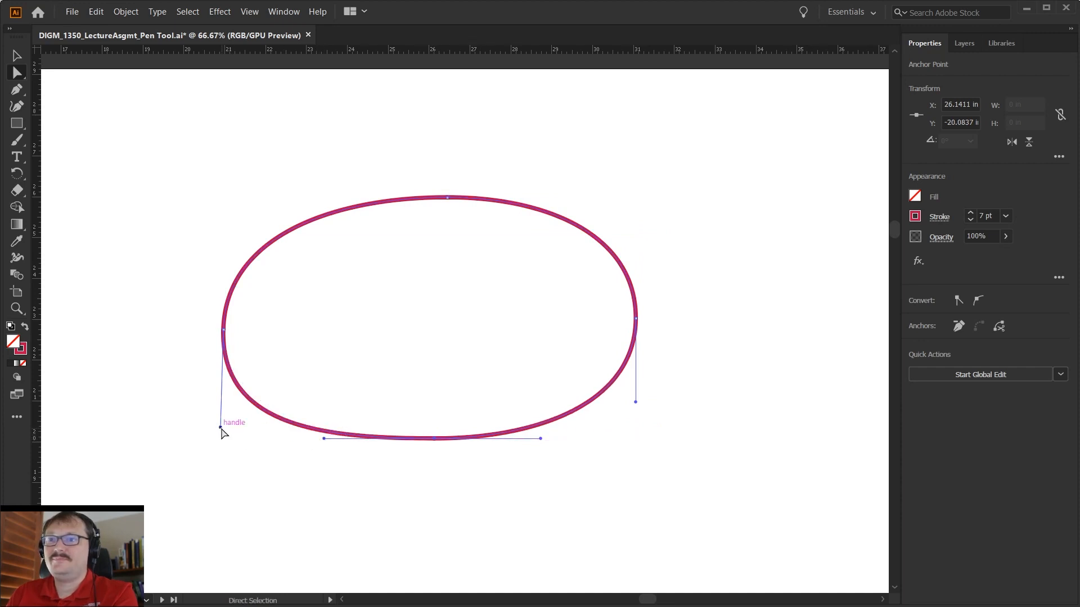
left_click_drag(220, 427, 223, 406)
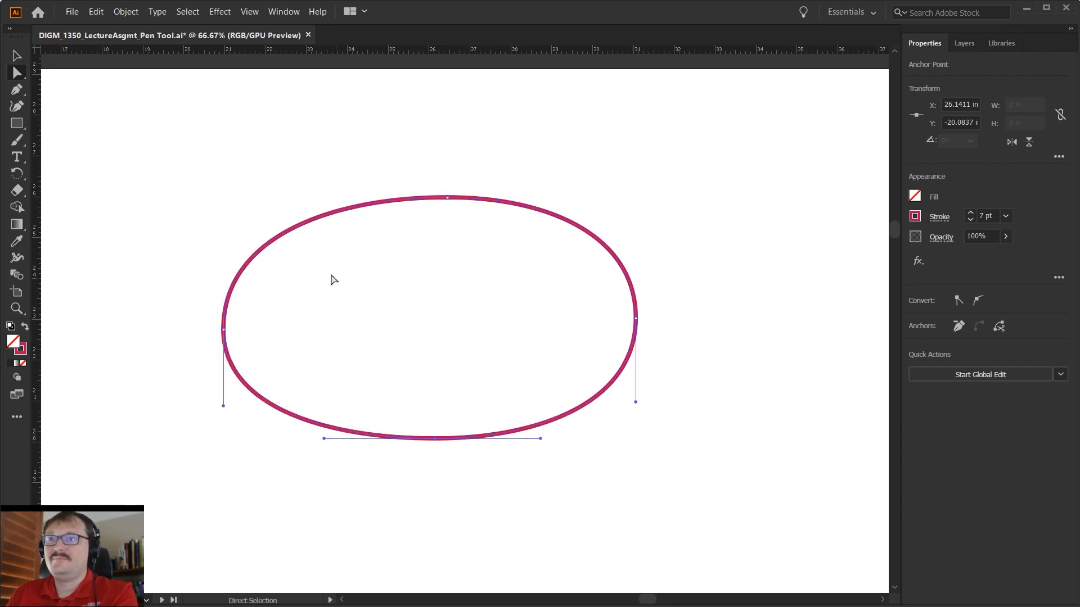
left_click(301, 233)
left_click_drag(225, 234, 223, 243)
left_click(449, 200)
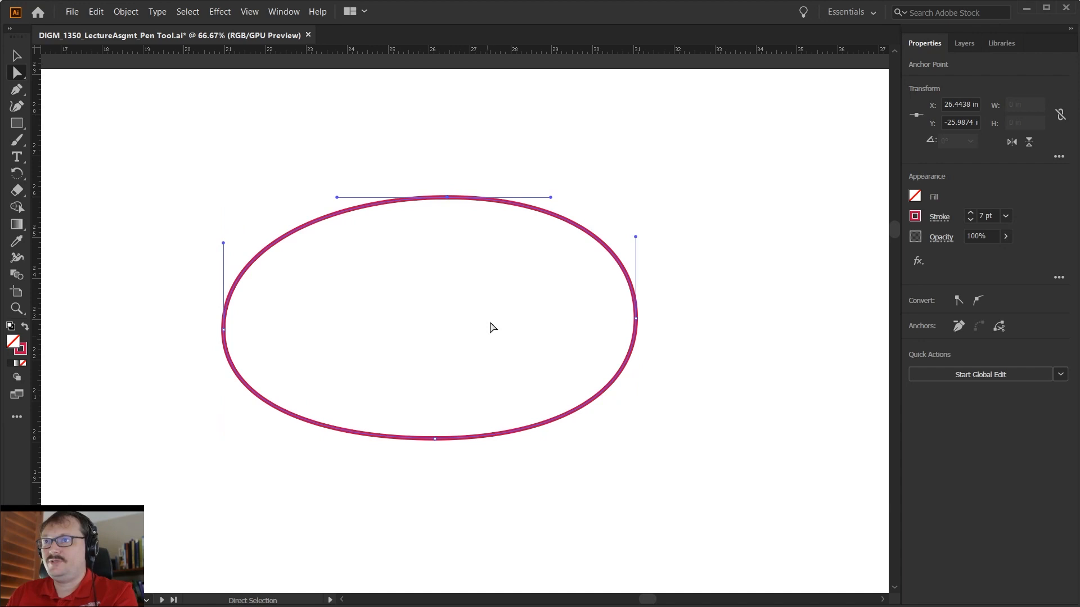
- Move the oval's top anchor left to about X 26.20 in and its right anchor up to about Y -23.29 in
left_click_drag(445, 203, 435, 203)
left_click(637, 319)
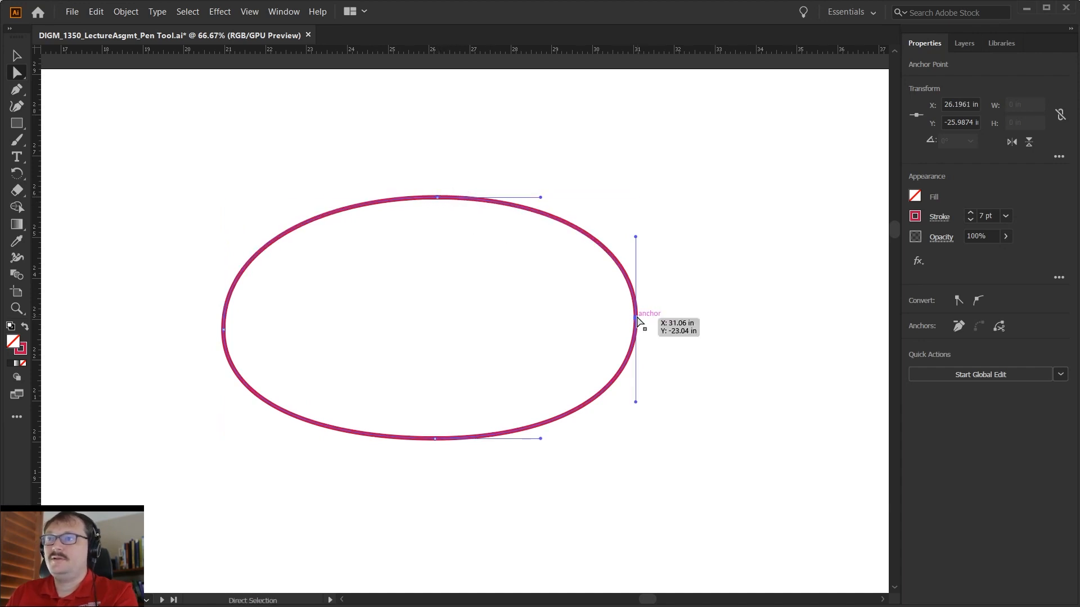
left_click_drag(638, 320, 639, 309)
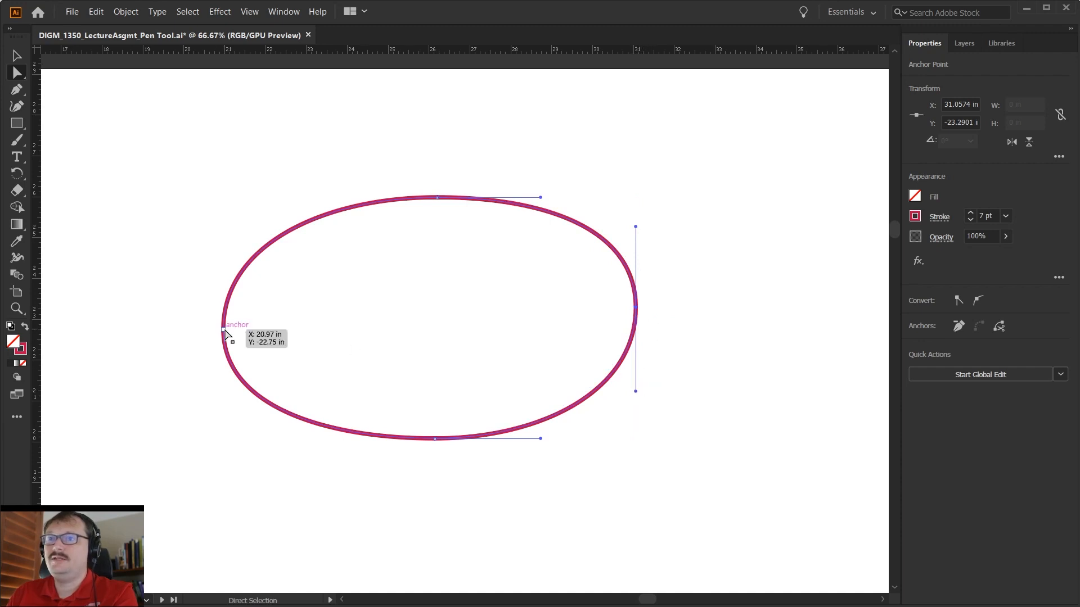
- Move the left anchor straight up to about Y -22.95 in and slightly shorten its lower handle
left_click_drag(224, 333, 224, 324)
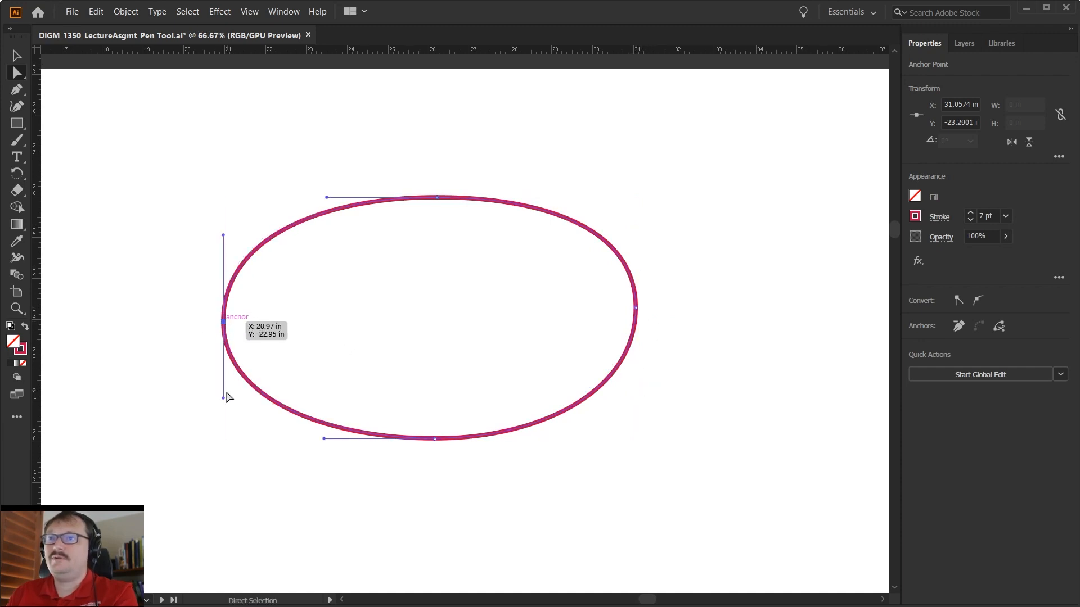
left_click_drag(223, 398, 223, 393)
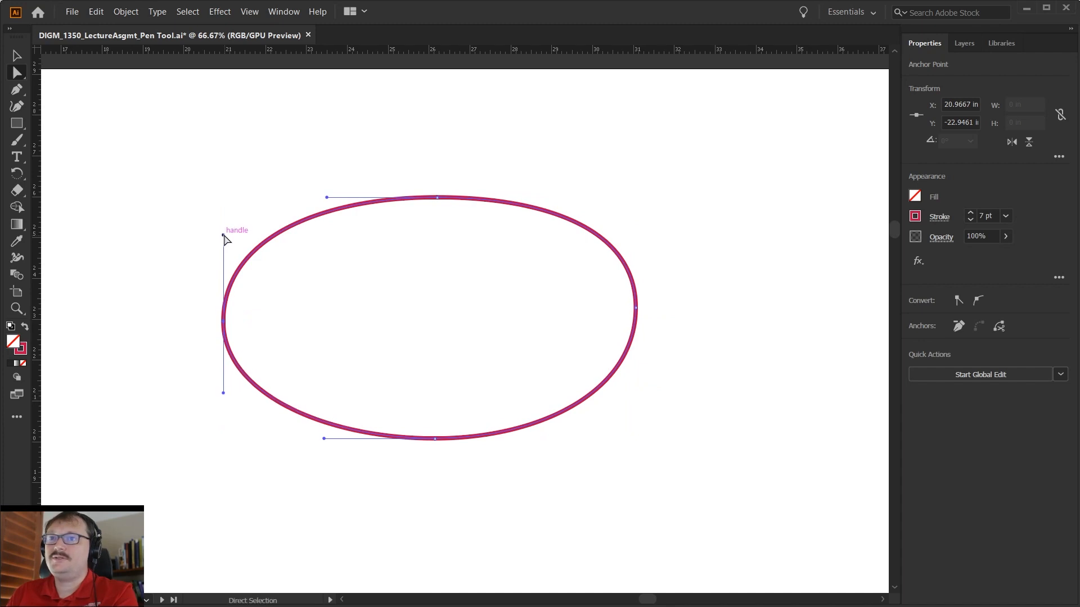
left_click(506, 275)
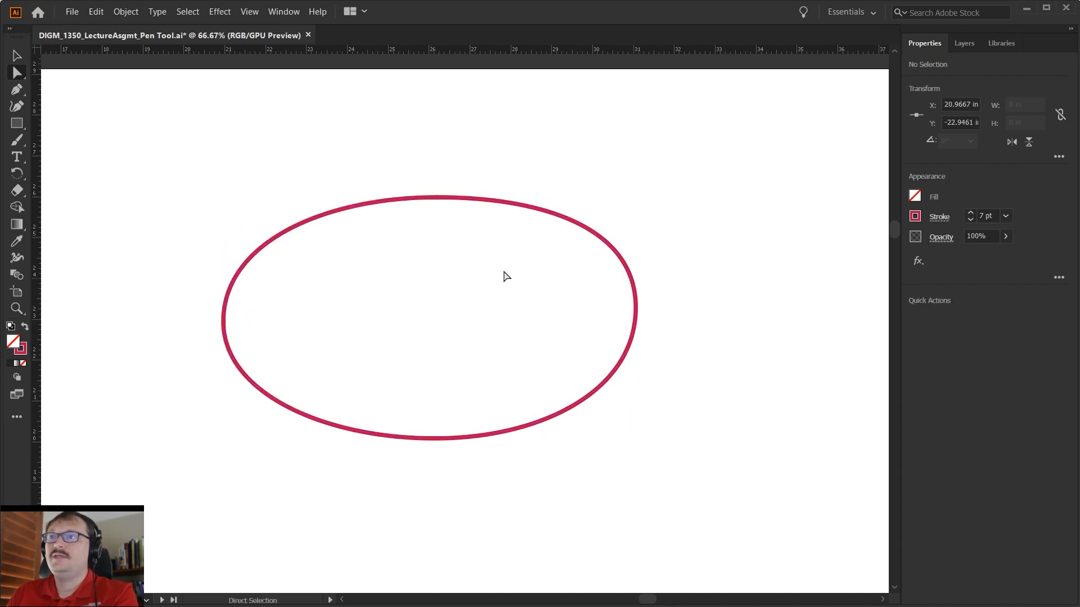
- Round out the upper-right curve by shortening the right anchor's upper handle and lengthening the top anchor's right handle, keeping both straight
left_click(636, 307)
left_click_drag(635, 226, 636, 237)
left_click_drag(541, 197, 555, 197)
left_click(662, 218)
- Fill out the lower-left curve by slightly lengthening the left anchor's lower handle
left_click(611, 369)
left_click(636, 309)
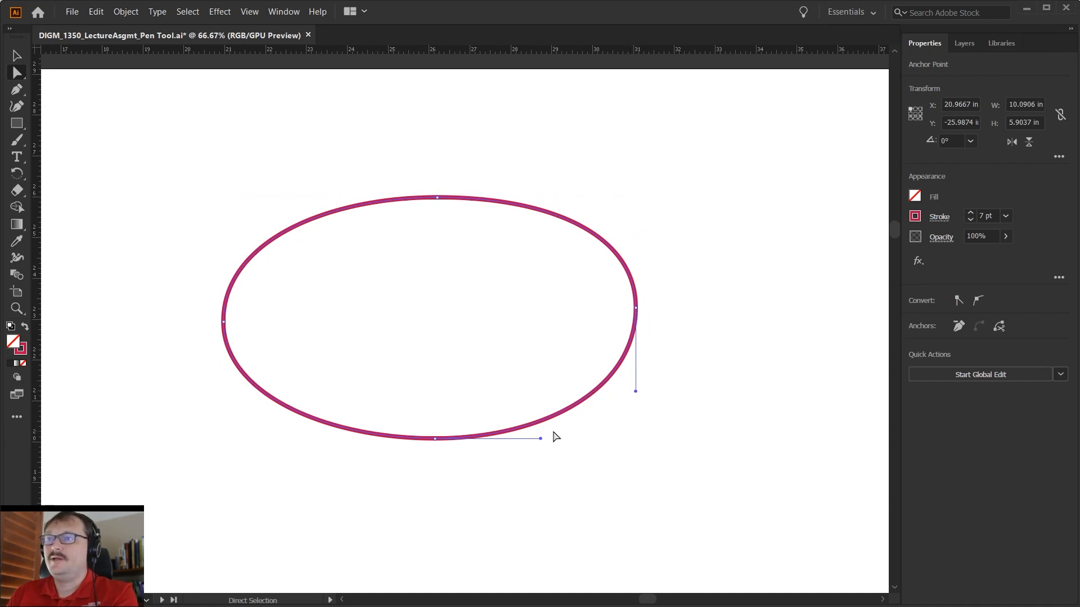
left_click(435, 440)
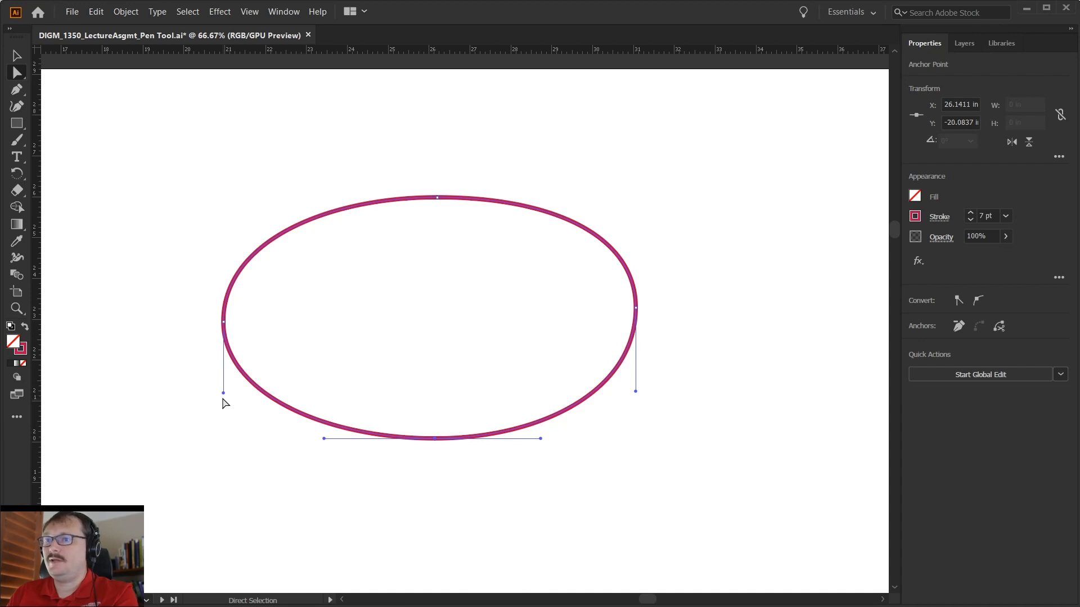
left_click_drag(223, 393, 226, 405)
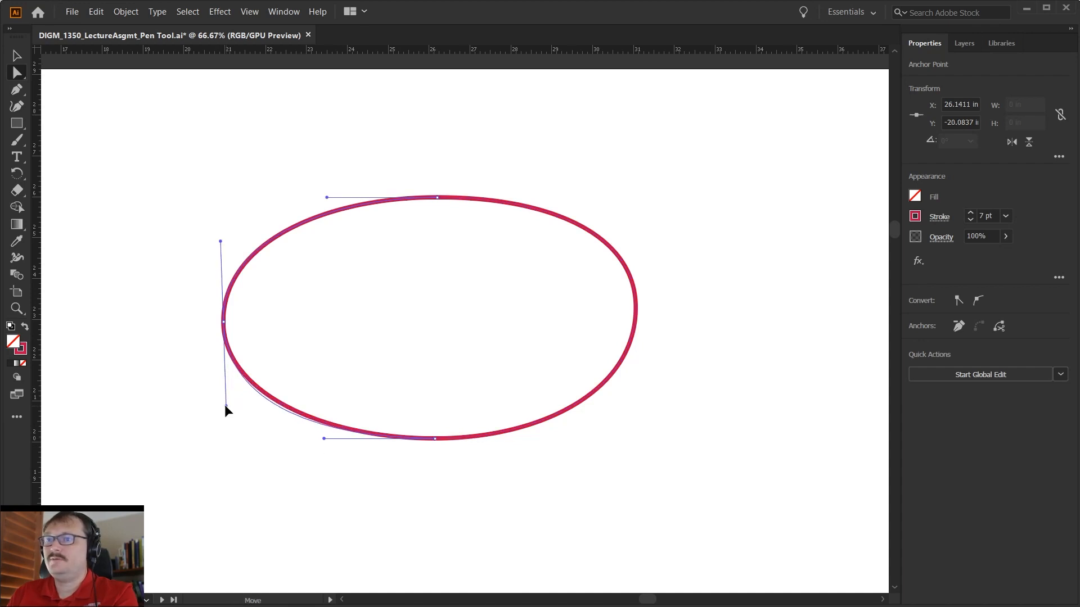
left_click(402, 359)
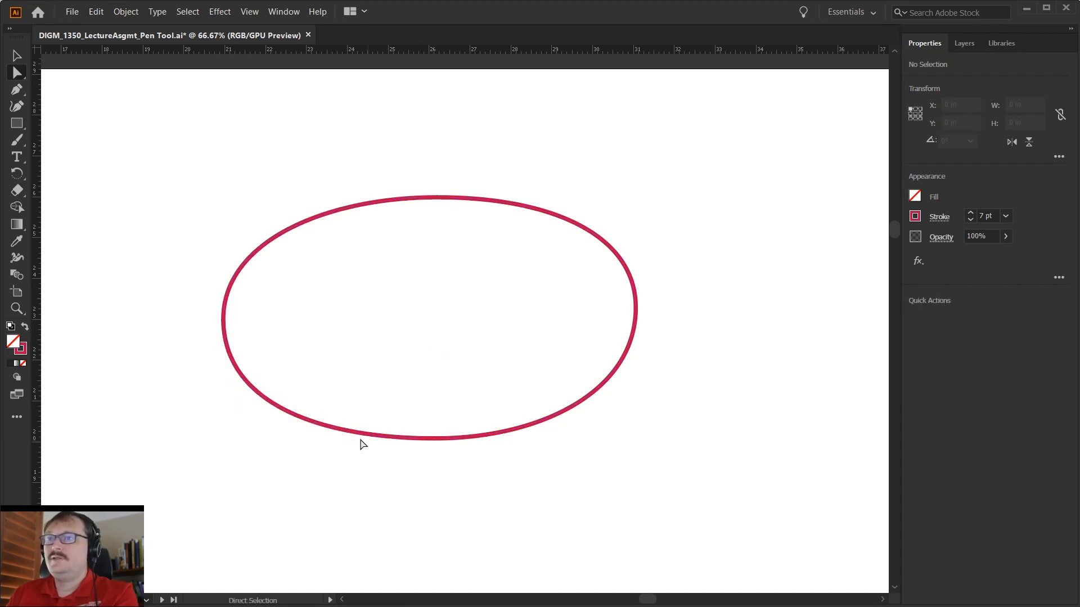
- Try unbalancing the lower-right curve with a very short lower handle on the right anchor and a long right handle on the bottom anchor
left_click(637, 310)
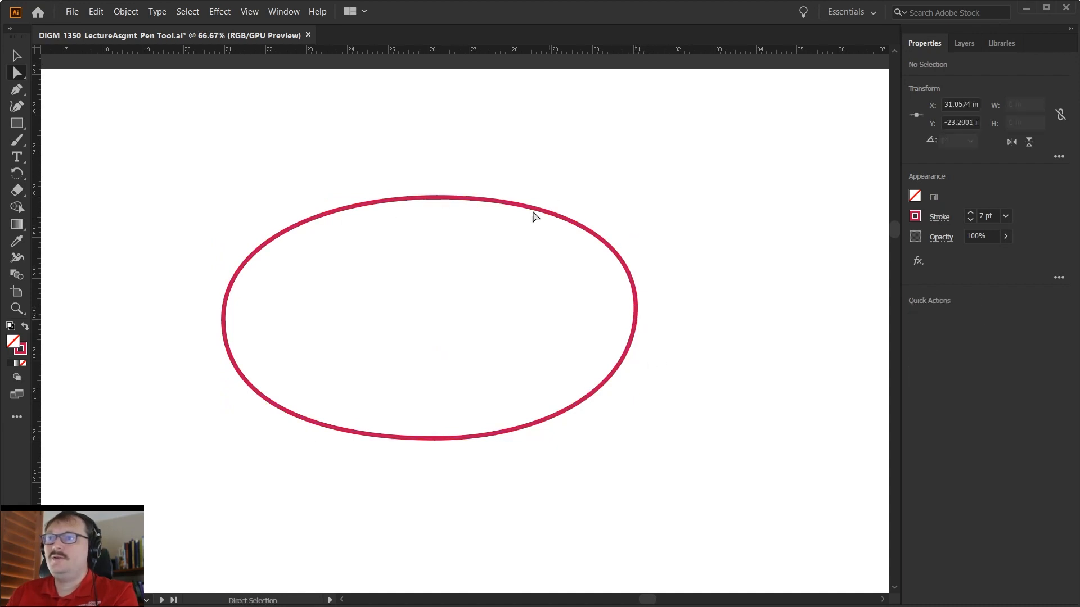
left_click(636, 308)
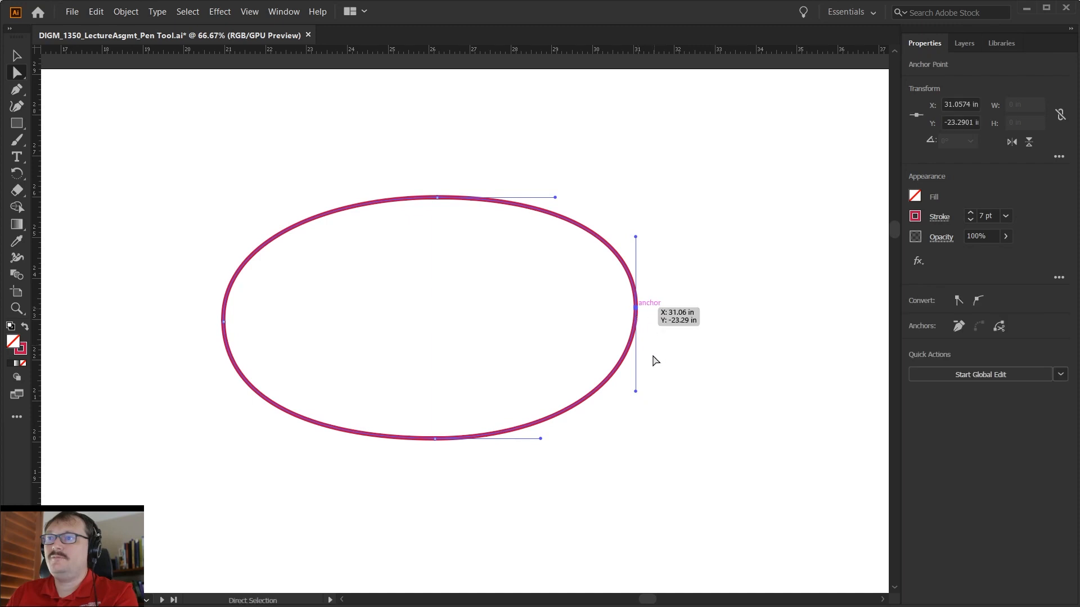
left_click_drag(635, 392, 635, 333)
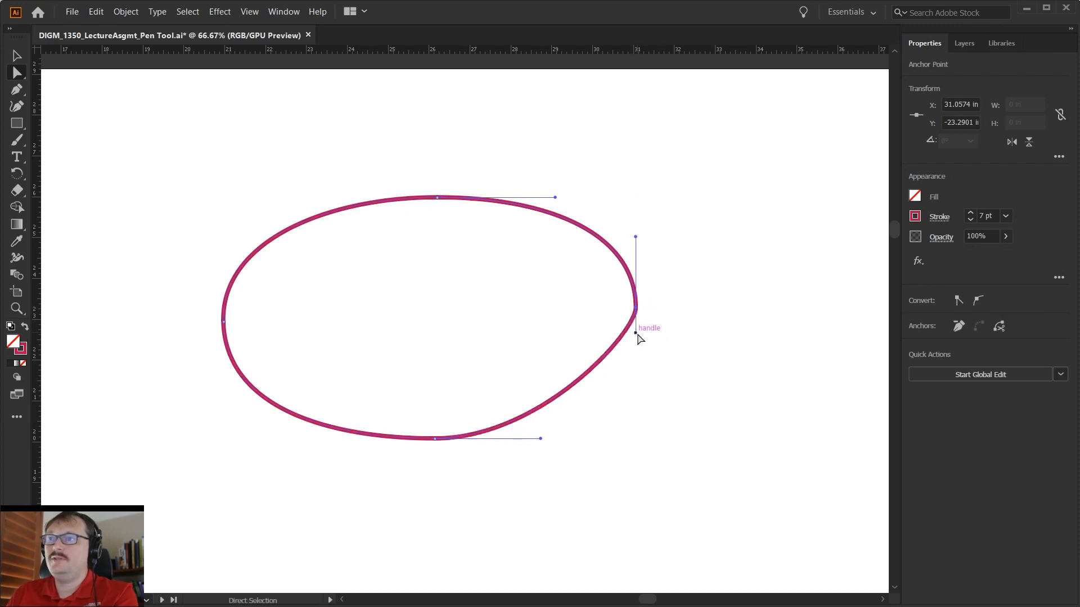
left_click_drag(537, 439, 640, 433)
left_click(684, 412)
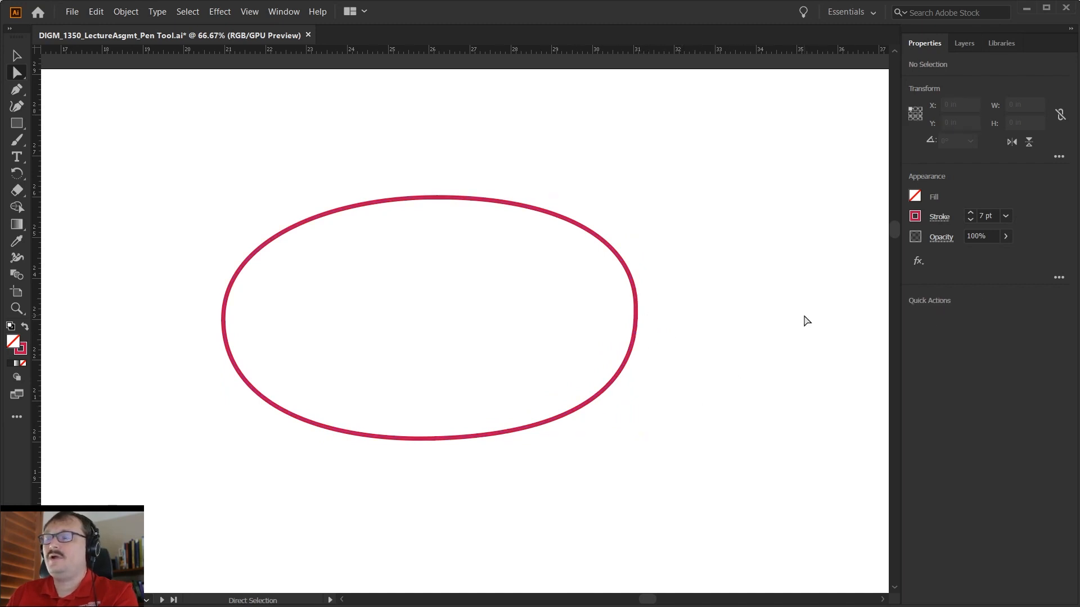
- Undo the unbalanced handle changes on the lower-right curve and deselect the oval
key("ctrl+z")
key("a")
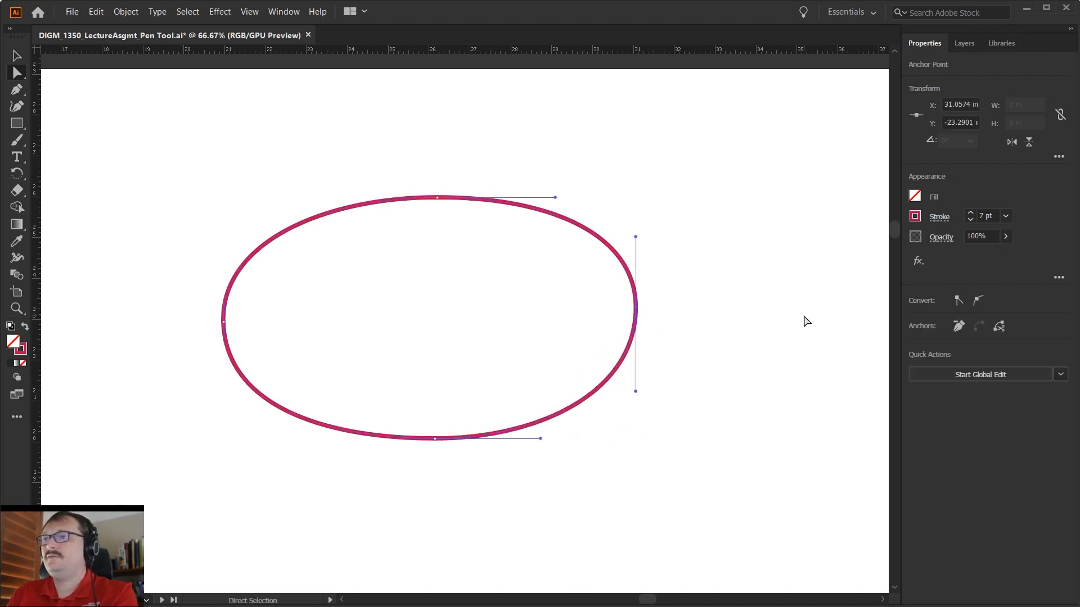
left_click(804, 317)
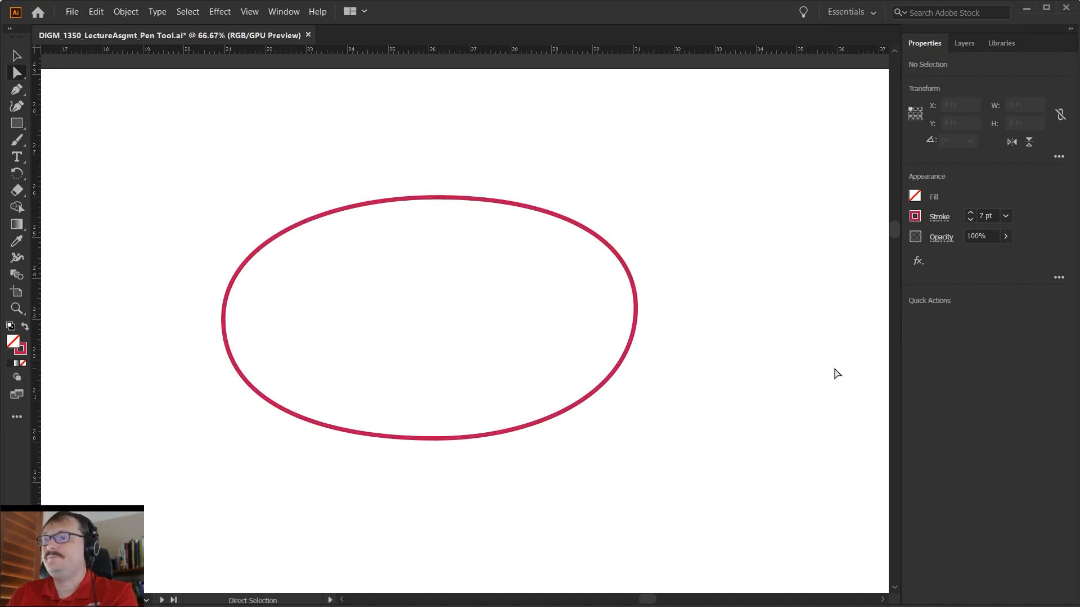
- Try stretching both handles of the lower-right segment far outward so that they cross beyond the oval
left_click(535, 418)
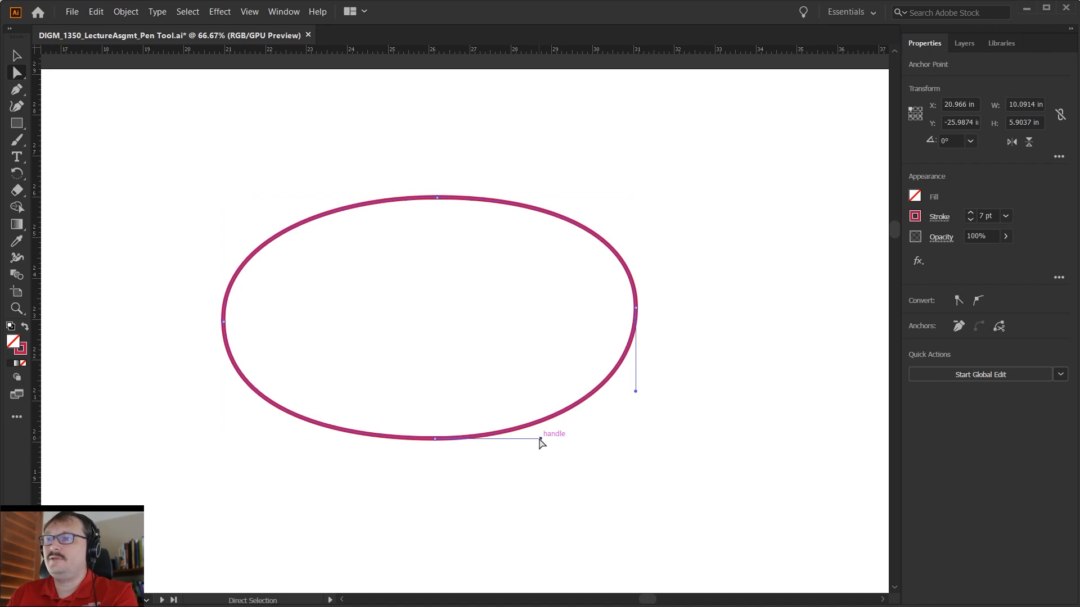
left_click_drag(540, 439, 716, 434)
left_click_drag(636, 392, 691, 444)
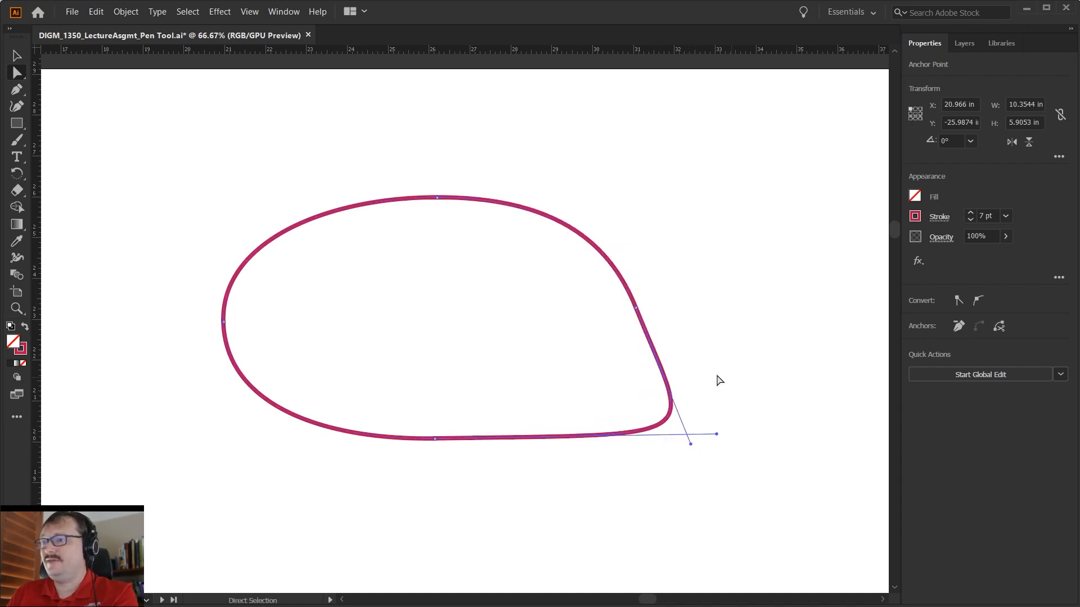
left_click(784, 347)
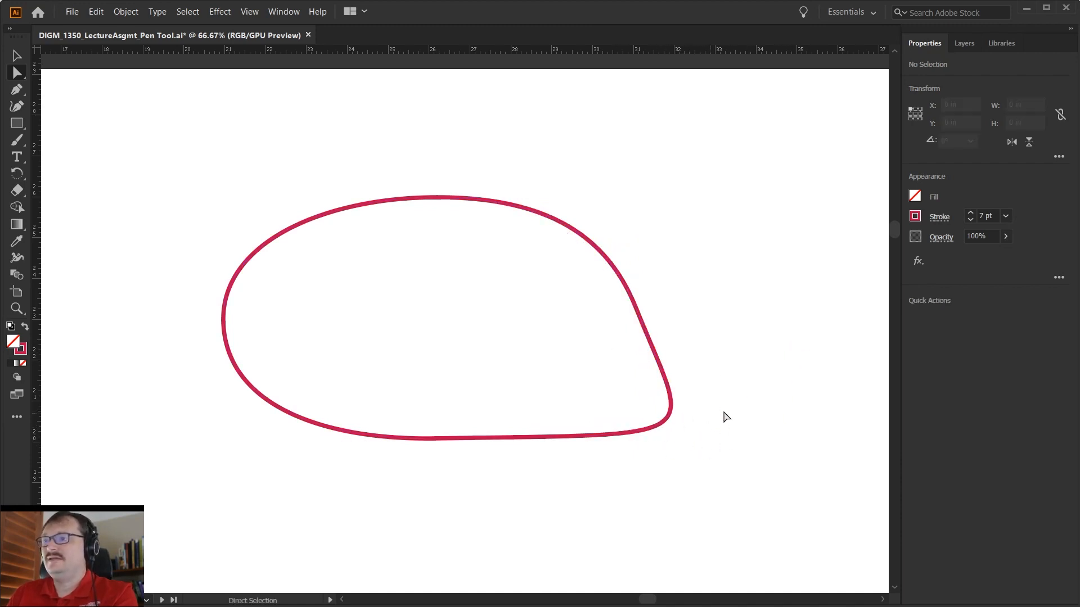
- Undo the crossed-handle stretch on the lower-right segment
key("ctrl+z")
key("ctrl+z")
key("ctrl+z")
key("ctrl+z")
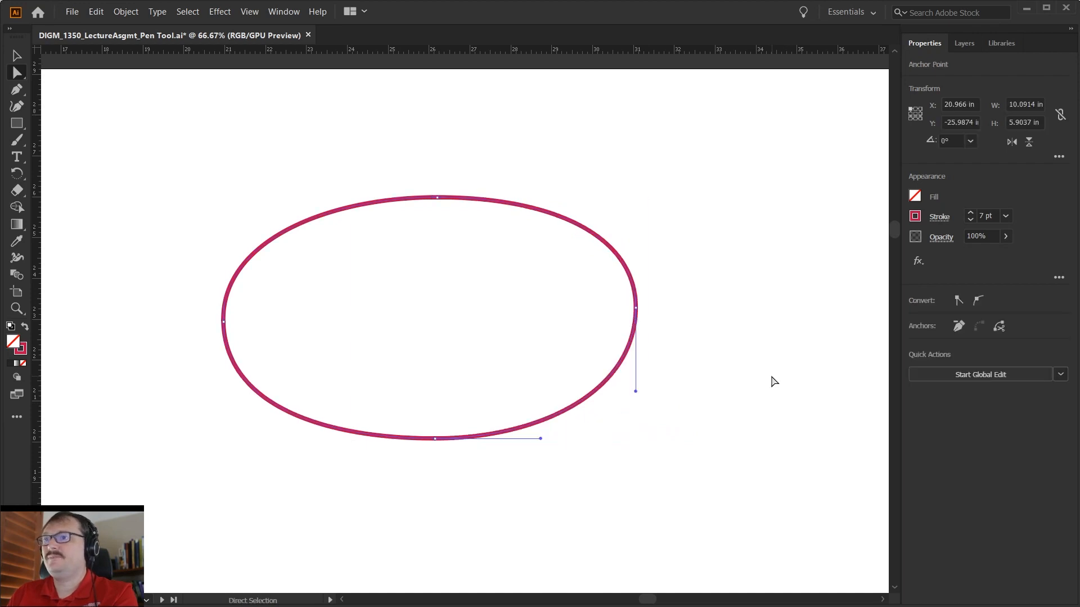